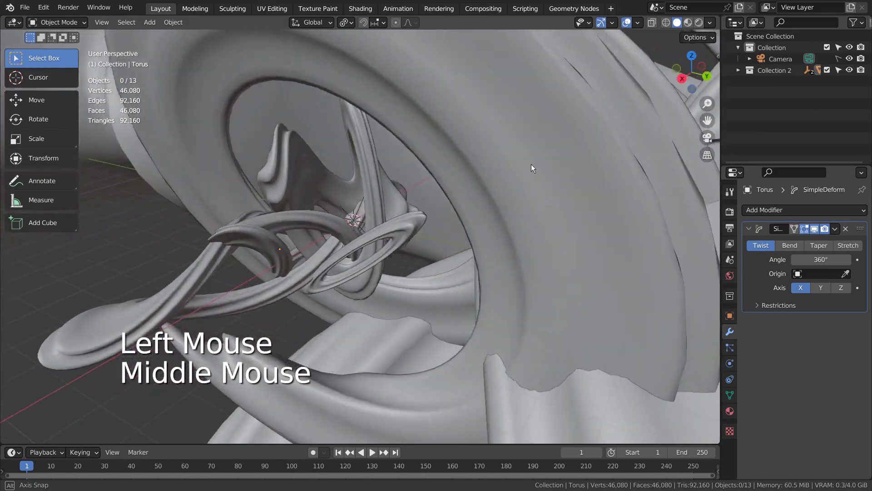
Step: Expand Collection 2 and select the Empty and Empty.001 objects in turn
{"action": "scroll", "coordinate": [491, 185], "scroll_direction": "down", "scroll_amount": 2}
{"action": "scroll", "coordinate": [491, 187], "scroll_direction": "down", "scroll_amount": 5}
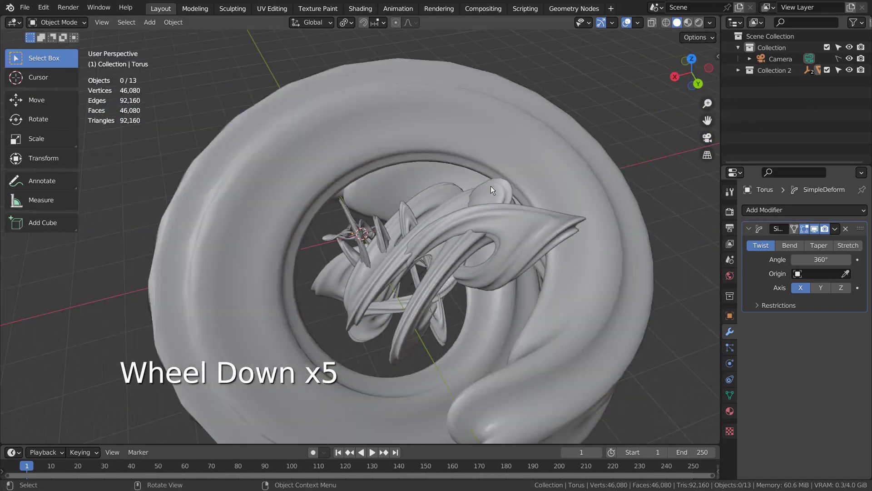
{"action": "middle_click_drag", "start_coordinate": [443, 215], "coordinate": [672, 119]}
{"action": "left_click", "coordinate": [741, 71]}
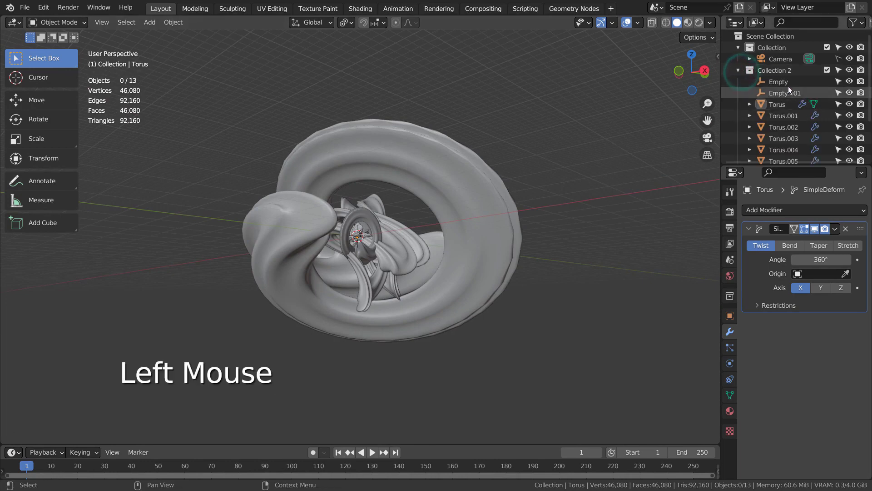
{"action": "left_click", "coordinate": [785, 85]}
{"action": "left_click", "coordinate": [788, 93]}
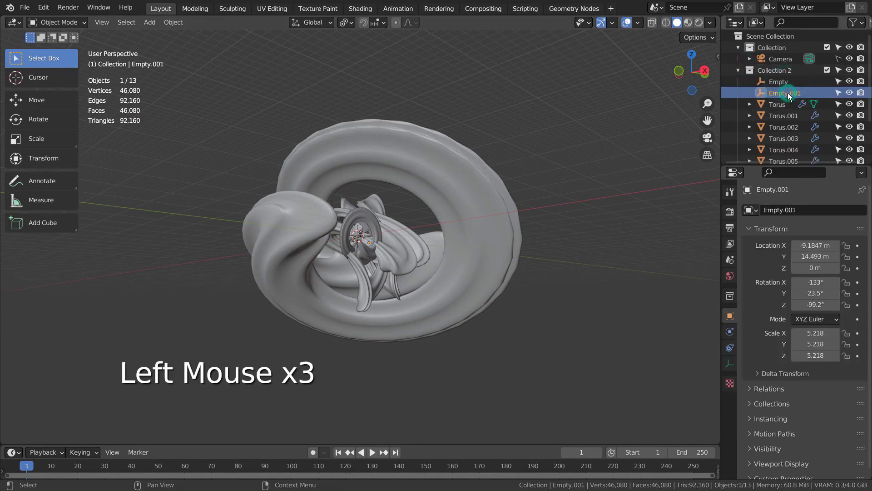
Step: Browse the Torus through Torus.009 rows, then make the original Torus active
{"action": "left_click", "coordinate": [784, 105]}
{"action": "scroll", "coordinate": [786, 112], "scroll_direction": "down", "scroll_amount": 1}
{"action": "scroll", "coordinate": [787, 113], "scroll_direction": "down", "scroll_amount": 5}
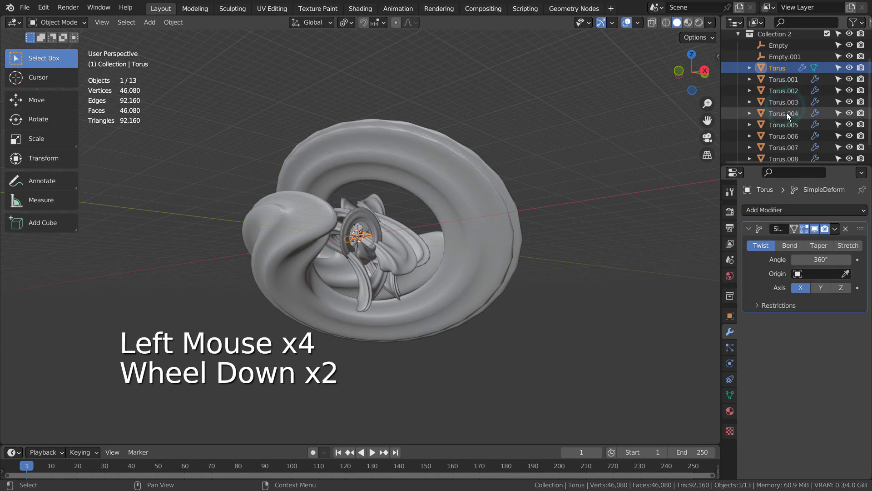
{"action": "left_click", "coordinate": [790, 157]}
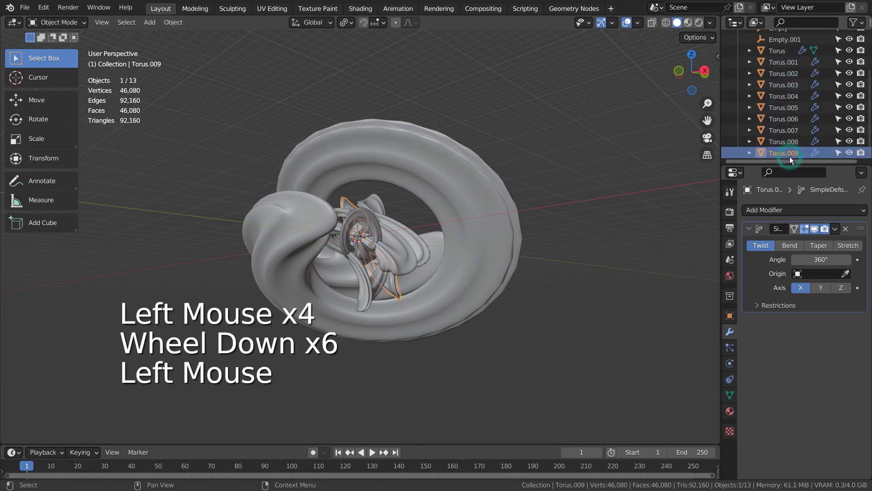
{"action": "scroll", "coordinate": [790, 156], "scroll_direction": "up", "scroll_amount": 6}
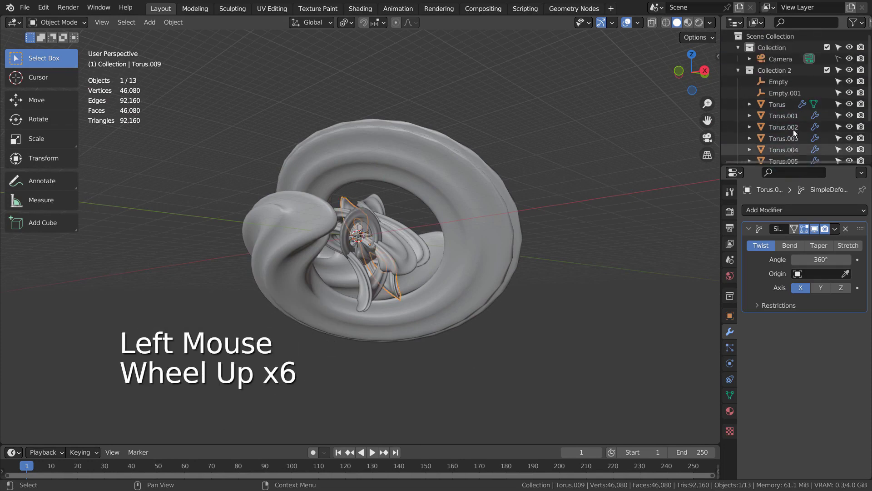
{"action": "scroll", "coordinate": [791, 115], "scroll_direction": "down", "scroll_amount": 2}
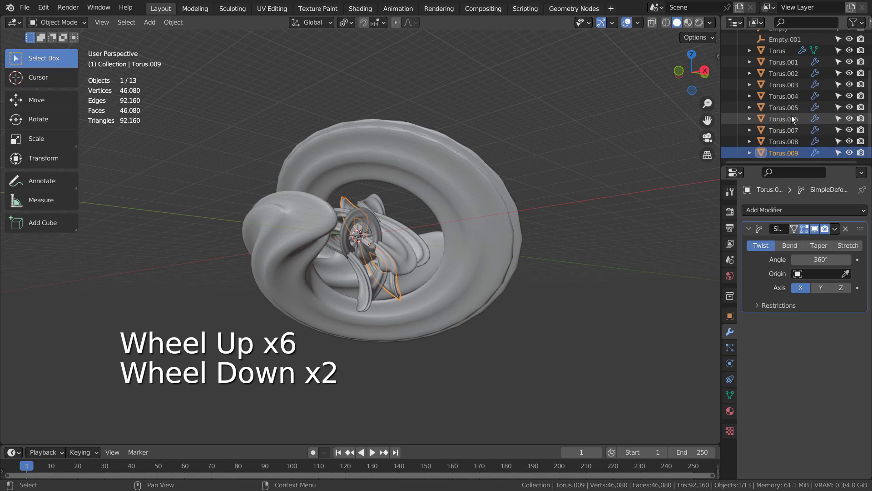
{"action": "scroll", "coordinate": [791, 115], "scroll_direction": "up", "scroll_amount": 4}
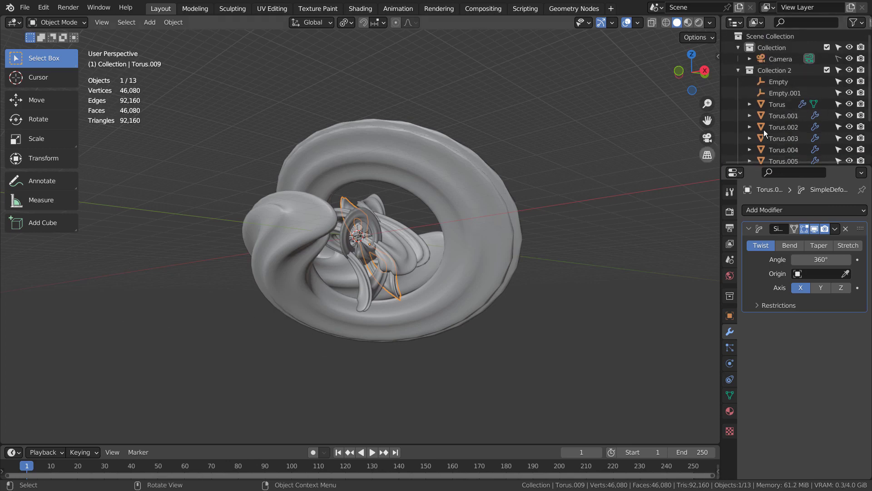
{"action": "left_click", "coordinate": [782, 104]}
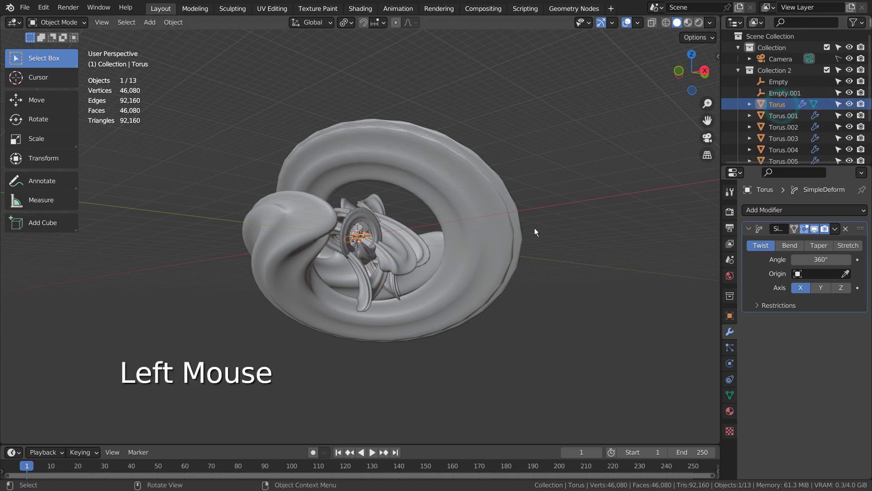
Step: Hide every object except the Torus and frame it in the view
{"action": "key", "text": "shift+h"}
{"action": "key", "text": "KP_Decimal"}
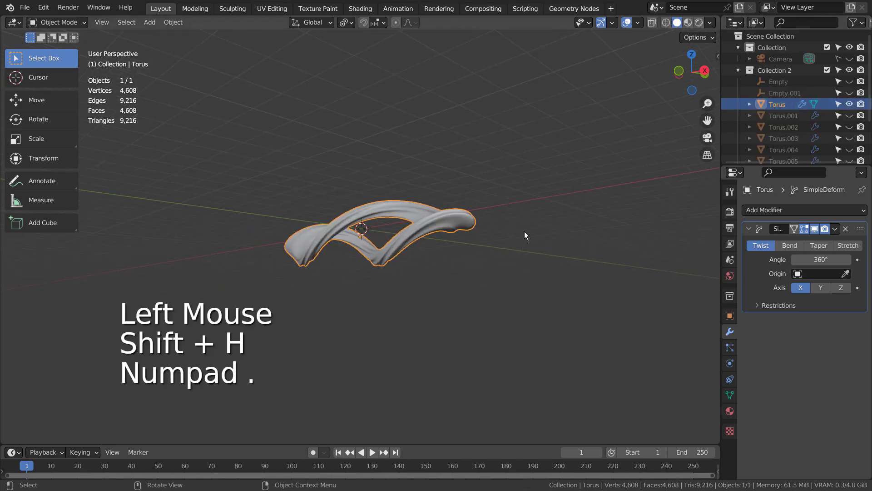
{"action": "middle_click_drag", "start_coordinate": [524, 236], "coordinate": [563, 283]}
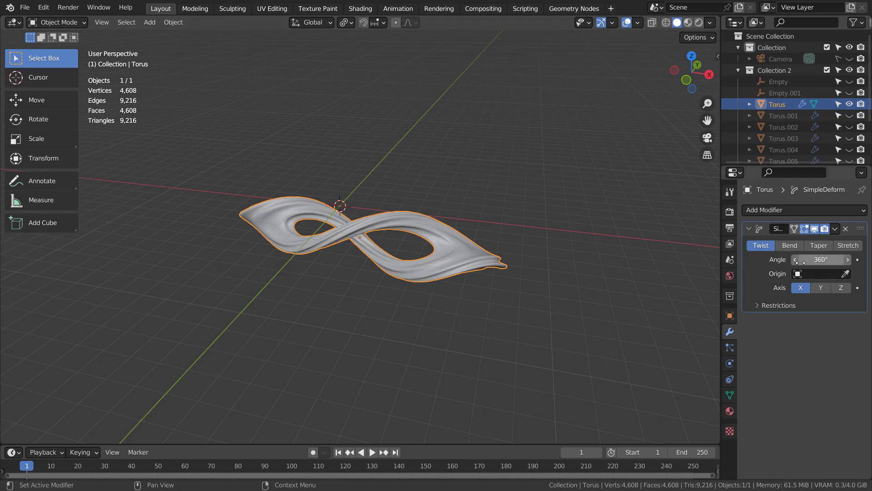
Step: Try twist axes Y and Z, return to X, then disable the twist's viewport display
{"action": "left_click", "coordinate": [826, 288]}
{"action": "left_click", "coordinate": [842, 288]}
{"action": "left_click", "coordinate": [801, 288]}
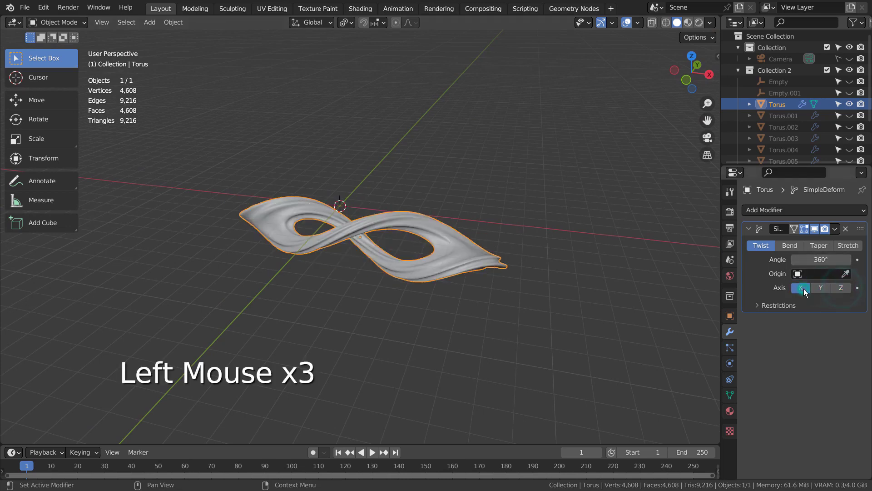
{"action": "scroll", "coordinate": [577, 263], "scroll_direction": "up", "scroll_amount": 4}
{"action": "middle_click_drag", "start_coordinate": [576, 263], "coordinate": [713, 280]}
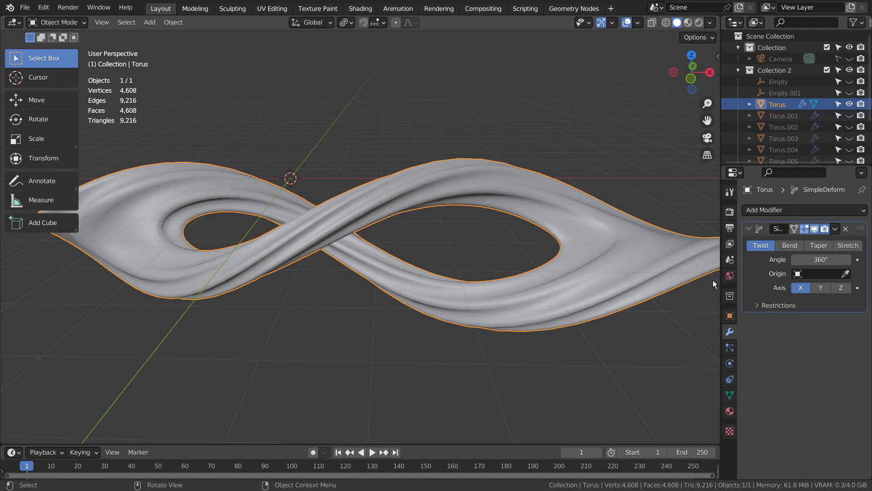
{"action": "left_click", "coordinate": [813, 229]}
{"action": "middle_click_drag", "start_coordinate": [451, 237], "coordinate": [509, 271]}
Step: Hide the old Torus and add a new torus mesh, centred in the view
{"action": "left_click", "coordinate": [400, 213]}
{"action": "key", "text": "h"}
{"action": "key", "text": "shift+a"}
{"action": "mouse_move", "coordinate": [369, 218]}
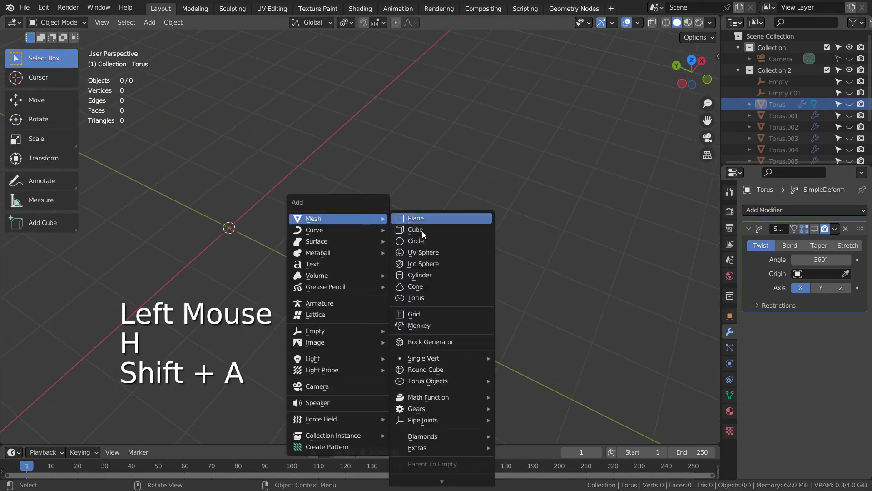
{"action": "left_click", "coordinate": [434, 301]}
{"action": "scroll", "coordinate": [316, 282], "scroll_direction": "up", "scroll_amount": 2}
{"action": "scroll", "coordinate": [317, 282], "scroll_direction": "up", "scroll_amount": 2}
{"action": "middle_click_drag", "start_coordinate": [316, 282], "coordinate": [527, 271], "text": "shift"}
Step: Put the new torus in Edit Mode with face select mode
{"action": "key", "text": "Tab"}
{"action": "key", "text": "3"}
{"action": "middle_click_drag", "start_coordinate": [458, 260], "coordinate": [476, 216]}
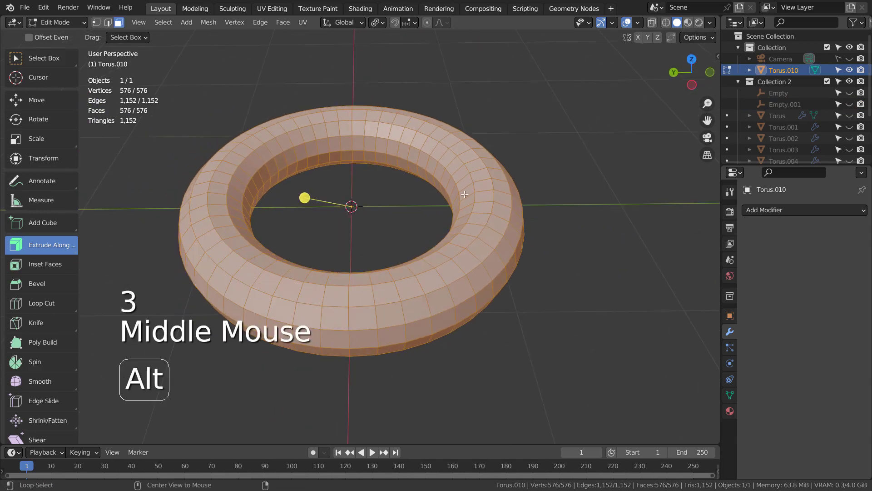
Step: Select five alternating face rings around the torus, including the inner top ring
{"action": "key", "text": "shift"}
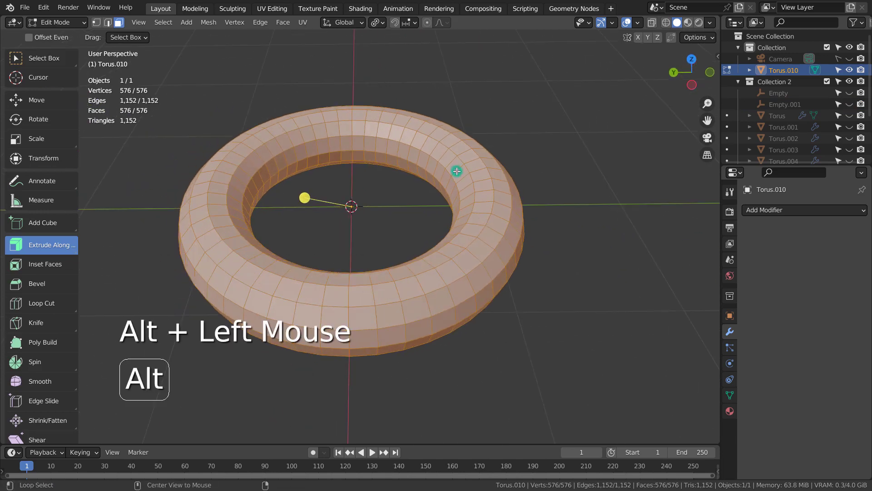
{"action": "left_click", "coordinate": [456, 171], "text": "alt"}
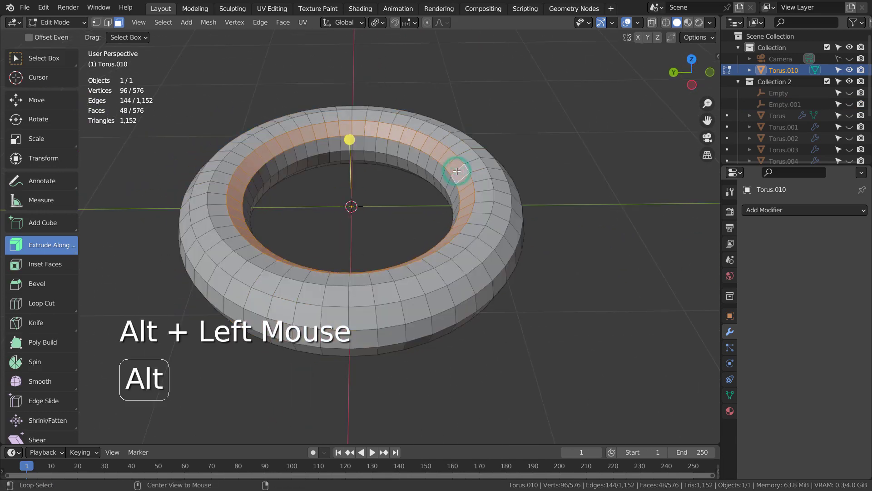
{"action": "left_click", "coordinate": [489, 159], "text": "alt+shift"}
{"action": "middle_click_drag", "start_coordinate": [524, 225], "coordinate": [406, 171]}
{"action": "left_click", "coordinate": [404, 198], "text": "alt+shift"}
{"action": "left_click", "coordinate": [395, 118], "text": "alt+shift"}
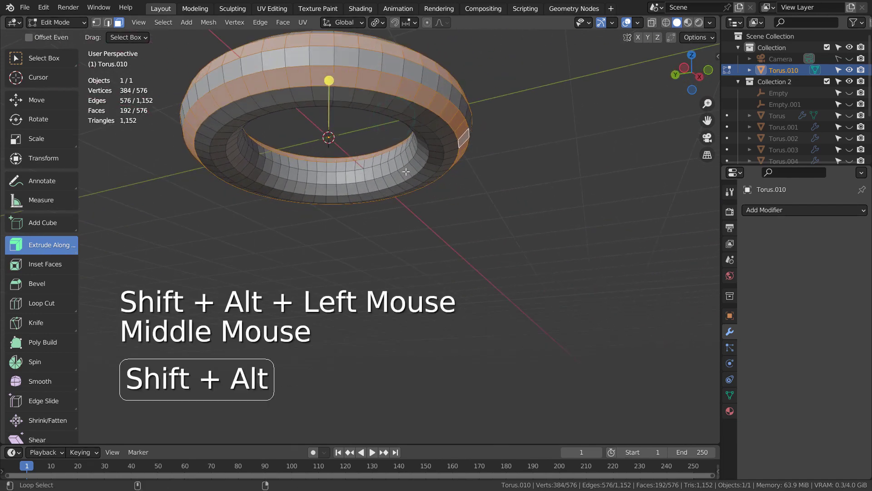
{"action": "left_click", "coordinate": [421, 168], "text": "alt+shift"}
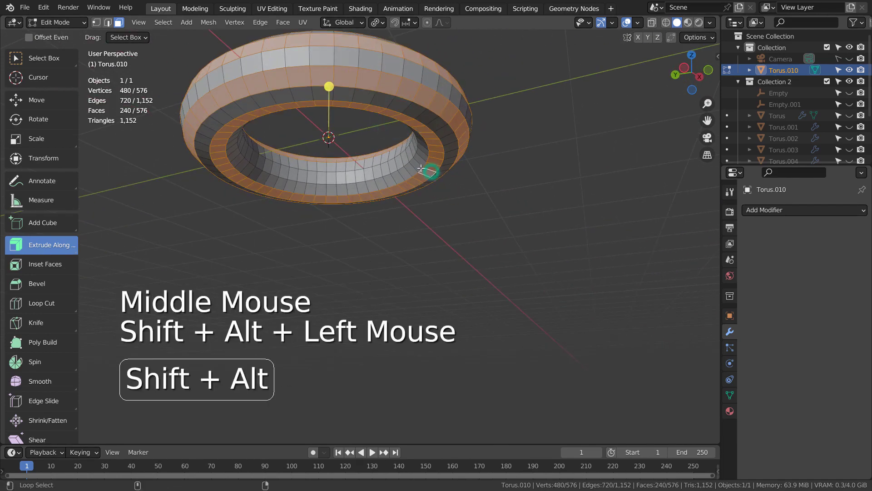
{"action": "middle_click_drag", "start_coordinate": [414, 152], "coordinate": [149, 233]}
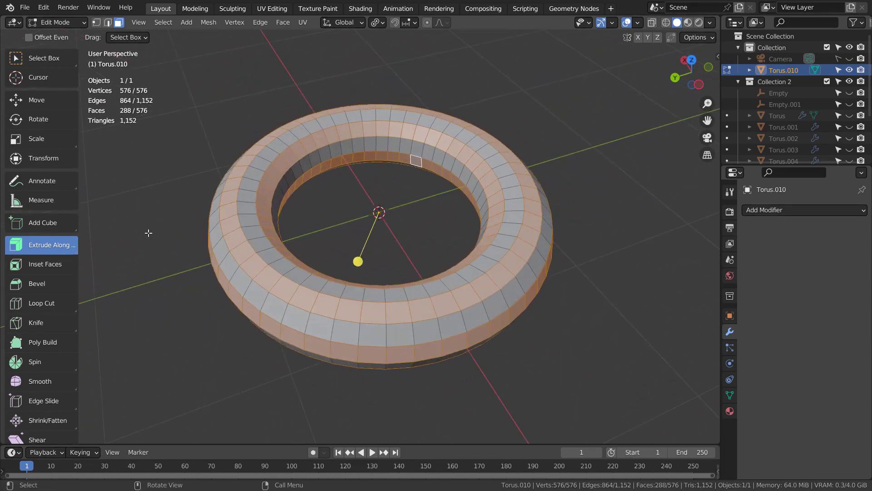
Step: Extrude the selected face rings inward along their normals
{"action": "left_click", "coordinate": [51, 247]}
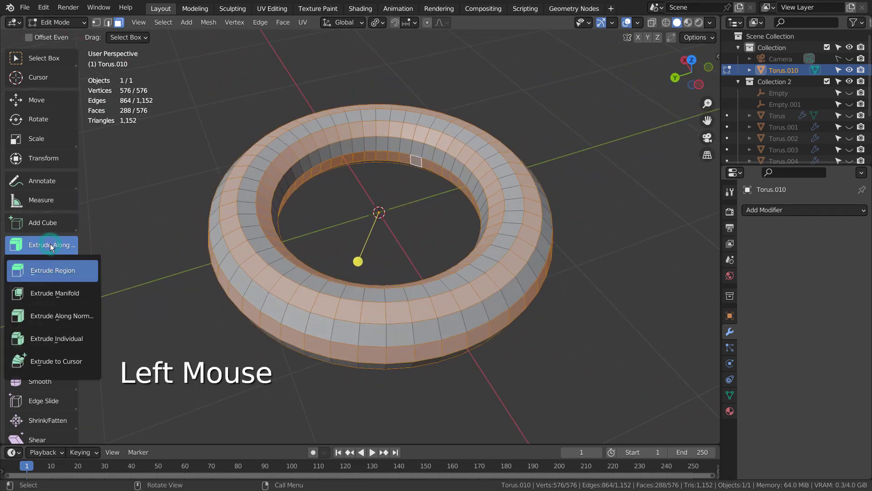
{"action": "left_click", "coordinate": [88, 319]}
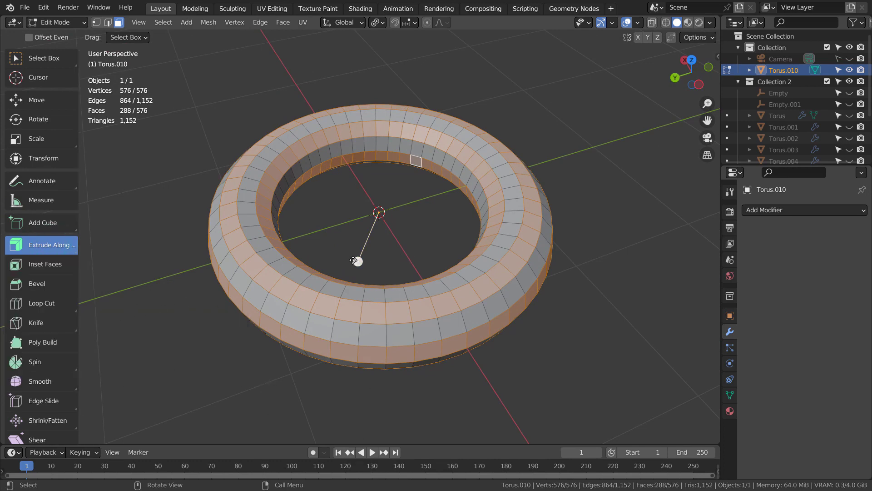
{"action": "mouse_move", "coordinate": [358, 261]}
{"action": "left_mouse_down"}
{"action": "mouse_move", "coordinate": [355, 252]}
{"action": "mouse_move", "coordinate": [355, 261]}
{"action": "left_mouse_up"}
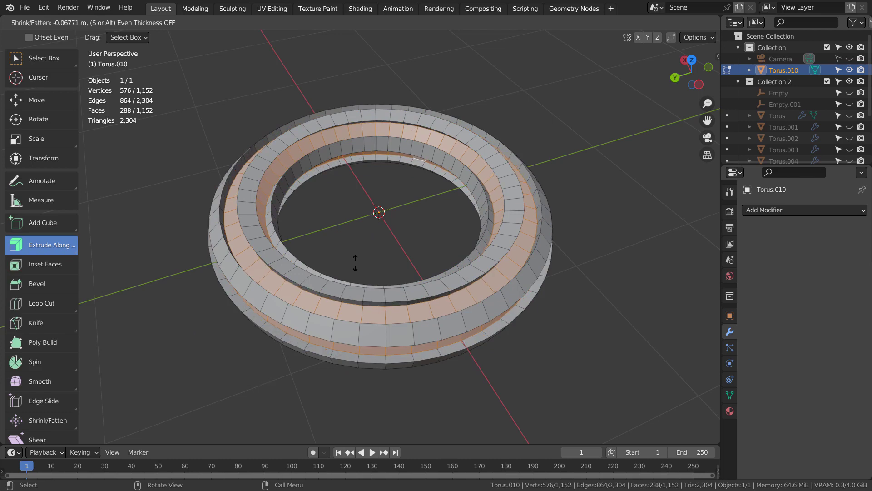
{"action": "left_click_drag", "start_coordinate": [356, 262], "coordinate": [356, 262]}
Step: Back in Object Mode, add a level 3 Subdivision Surface to the torus
{"action": "key", "text": "Tab"}
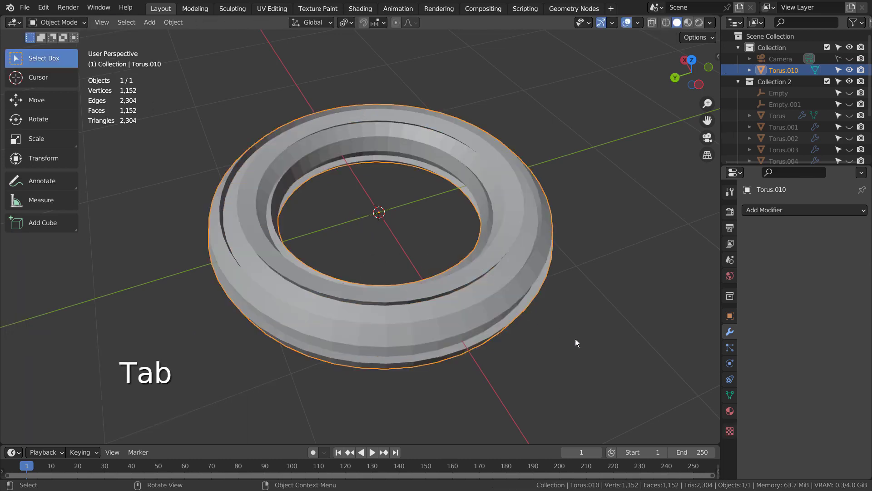
{"action": "middle_click_drag", "start_coordinate": [576, 343], "coordinate": [503, 301]}
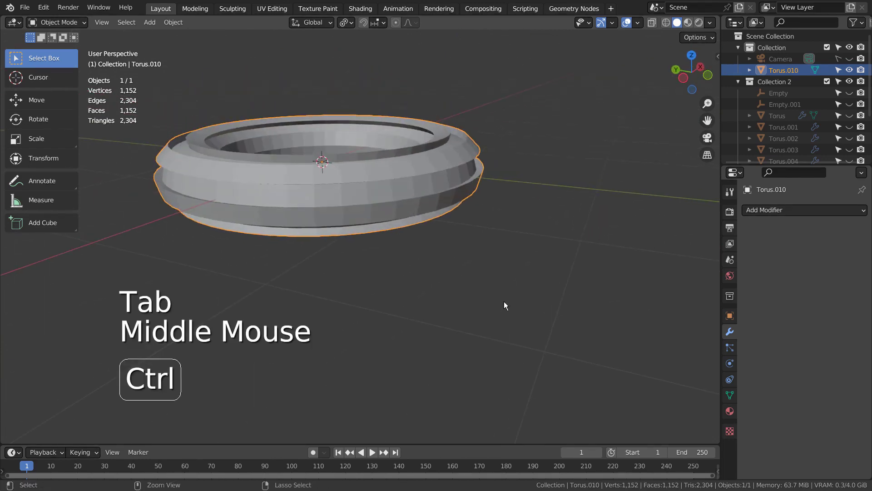
{"action": "key", "text": "ctrl+3"}
{"action": "middle_click_drag", "start_coordinate": [330, 244], "coordinate": [482, 301]}
Step: Stretch the torus along the Y axis to a scale of 2.715
{"action": "scroll", "coordinate": [481, 301], "scroll_direction": "down", "scroll_amount": 2}
{"action": "key", "text": "s"}
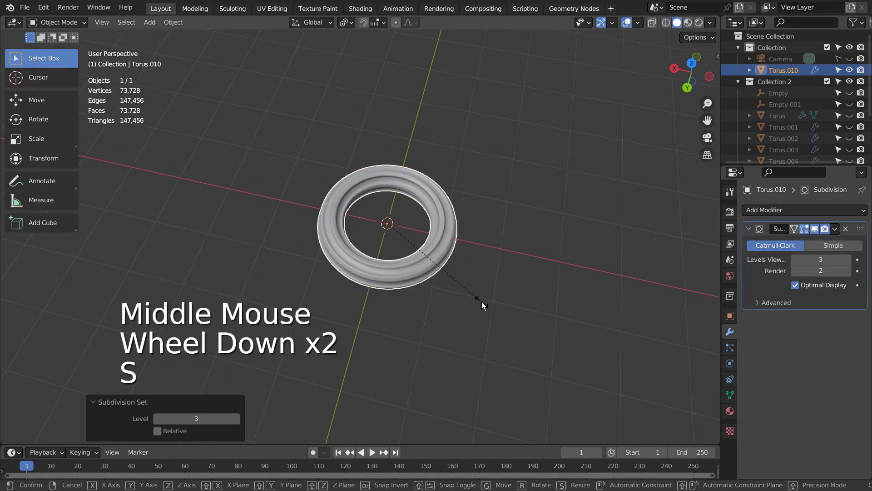
{"action": "key", "text": "y"}
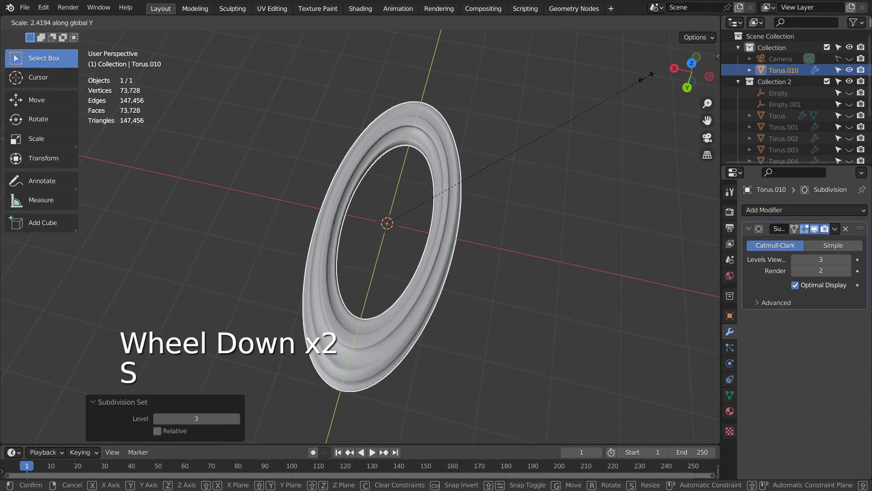
{"action": "left_click", "coordinate": [674, 53]}
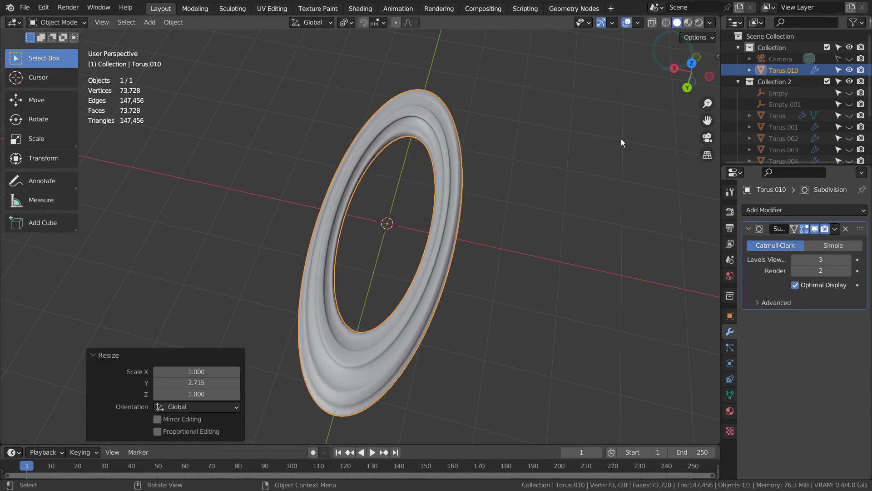
{"action": "middle_click_drag", "start_coordinate": [622, 142], "coordinate": [650, 256]}
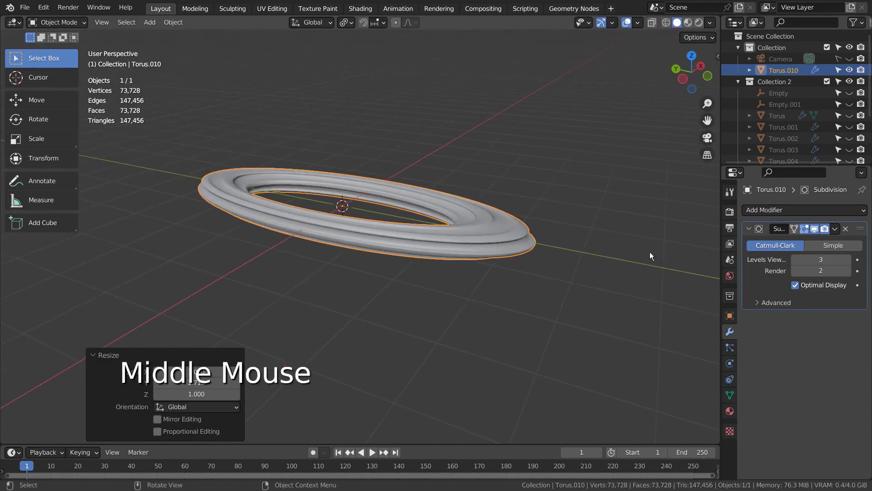
Step: Add a Simple Deform Twist of 360° on the Y axis to Torus.010
{"action": "left_click", "coordinate": [771, 211]}
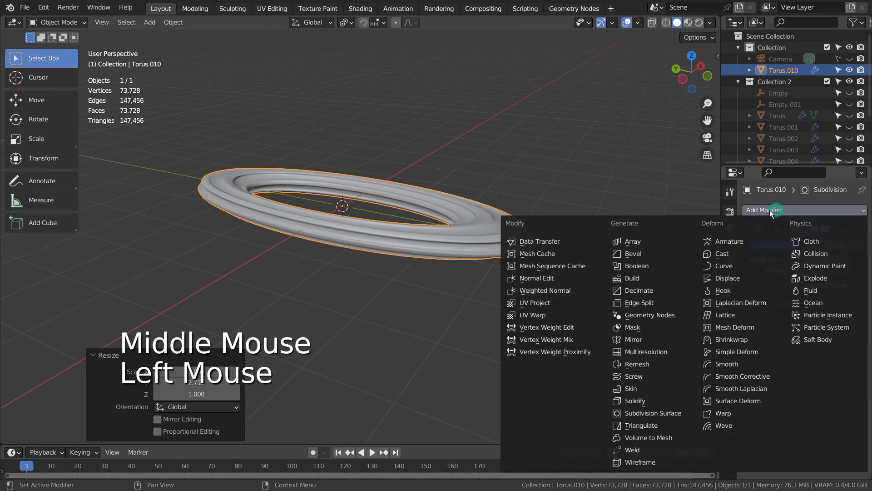
{"action": "left_click", "coordinate": [748, 353]}
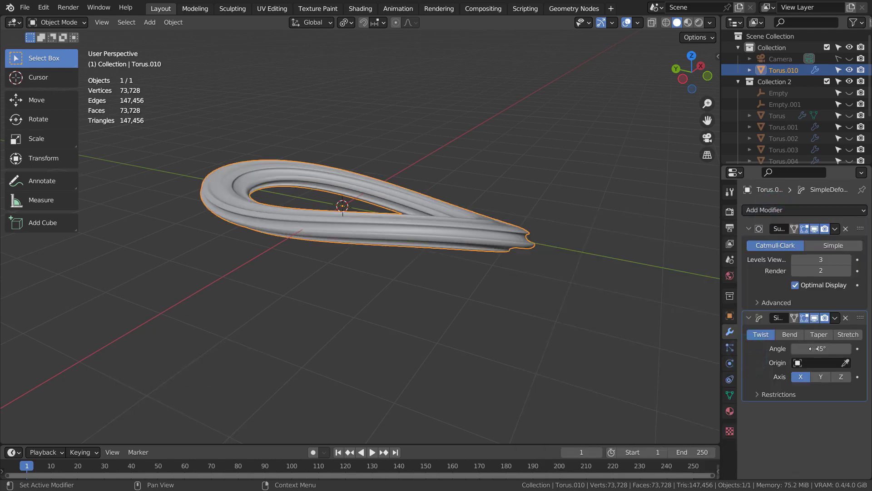
{"action": "key", "text": "Return"}
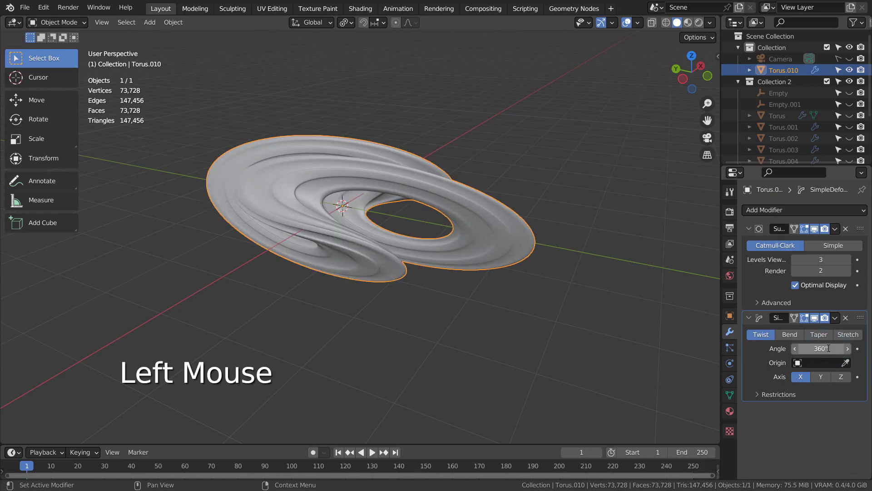
{"action": "middle_click_drag", "start_coordinate": [369, 287], "coordinate": [538, 325]}
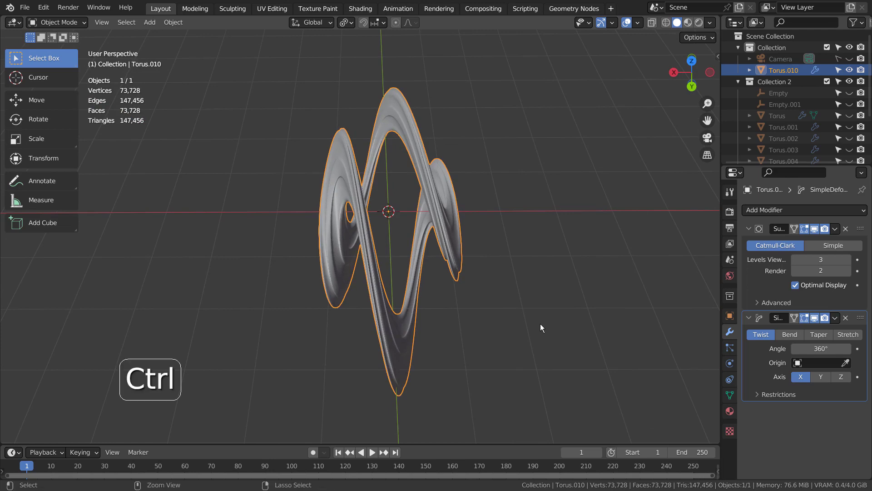
{"action": "left_click", "coordinate": [821, 381]}
{"action": "middle_click_drag", "start_coordinate": [605, 300], "coordinate": [464, 288]}
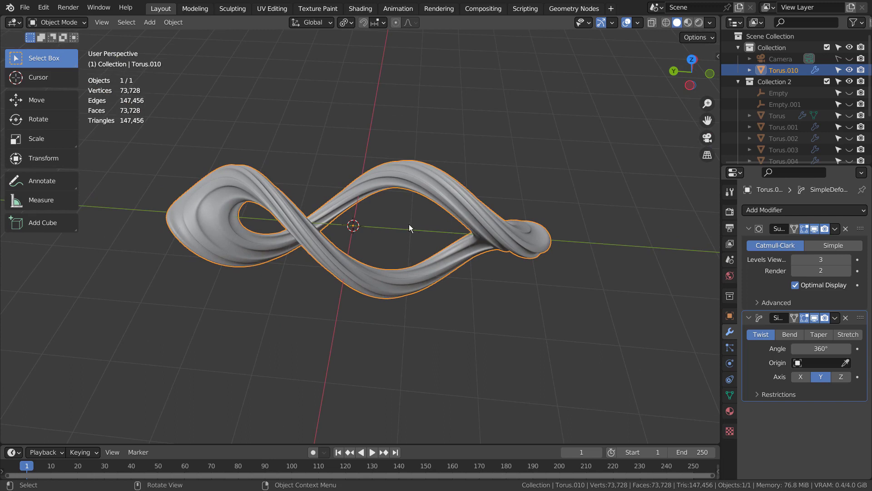
{"action": "key", "text": "shift+a"}
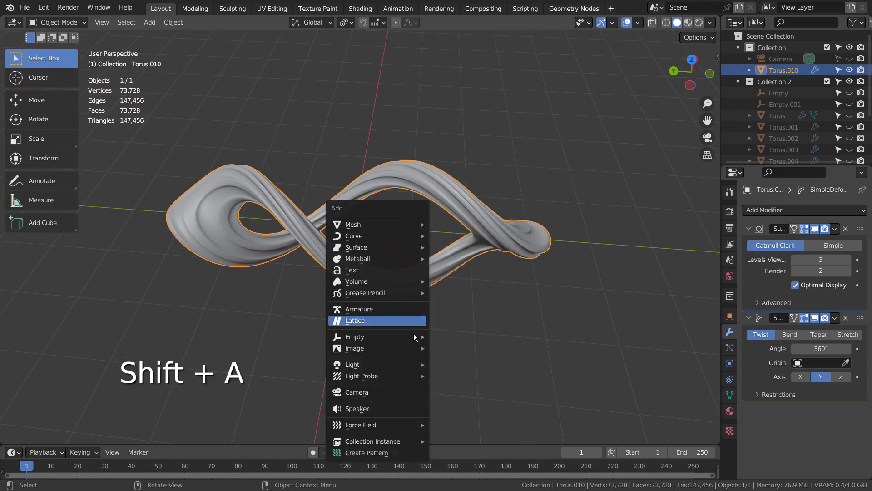
Step: Add a Plain Axes empty at the origin and reselect the twisted torus
{"action": "mouse_move", "coordinate": [411, 342]}
{"action": "left_click", "coordinate": [448, 337]}
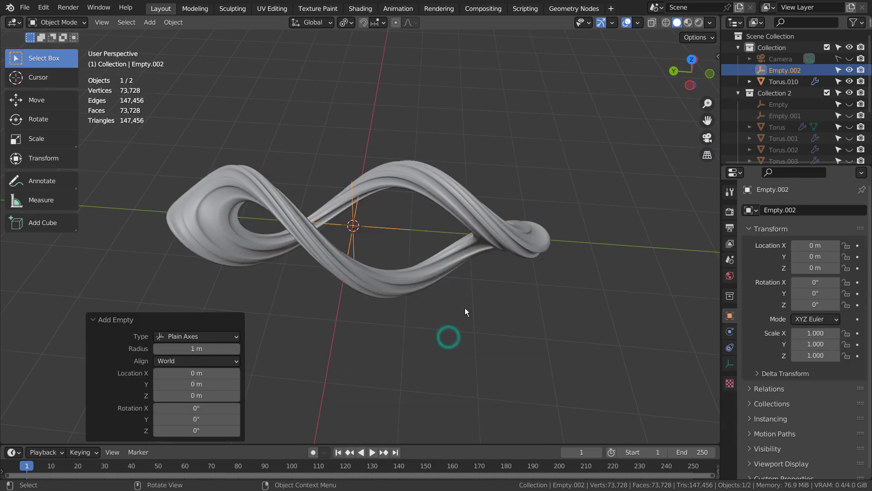
{"action": "left_click", "coordinate": [435, 177]}
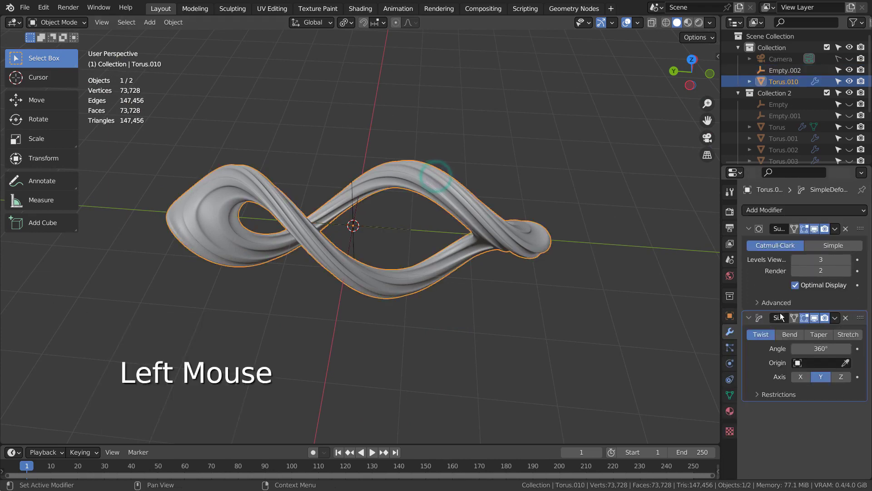
Step: Add an Array modifier to the torus with a count of 5
{"action": "left_click", "coordinate": [812, 209]}
{"action": "left_click", "coordinate": [656, 240]}
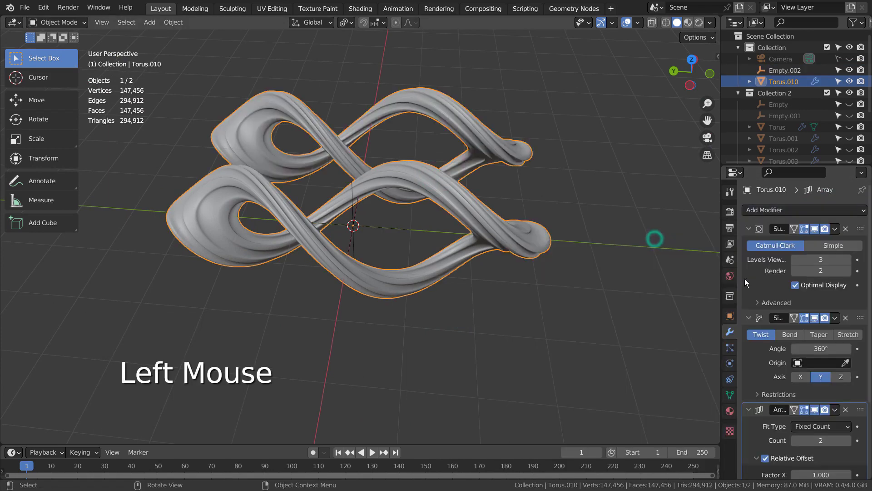
{"action": "scroll", "coordinate": [816, 398], "scroll_direction": "down", "scroll_amount": 2}
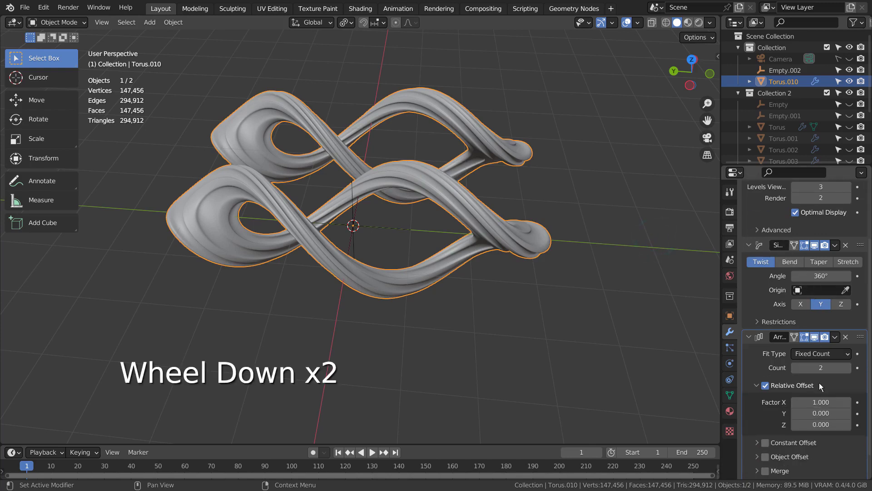
{"action": "left_click", "coordinate": [821, 370]}
{"action": "key", "text": "Return"}
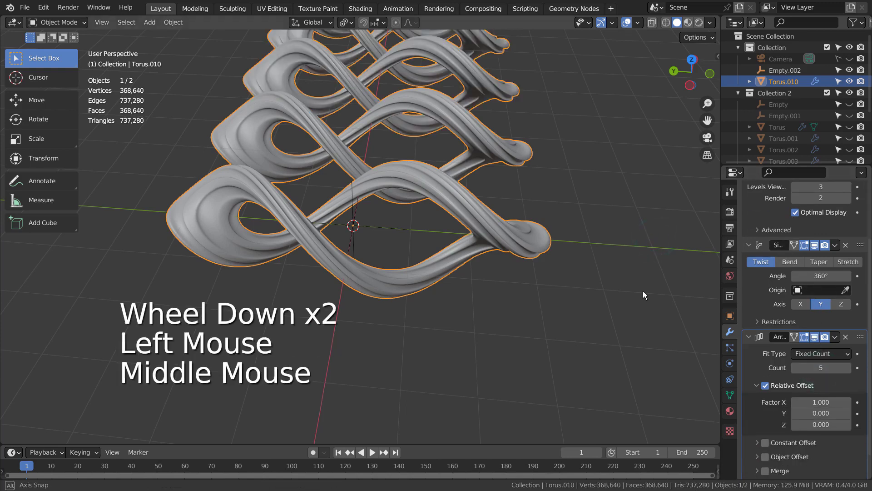
{"action": "middle_click_drag", "start_coordinate": [642, 291], "coordinate": [574, 277]}
{"action": "scroll", "coordinate": [577, 280], "scroll_direction": "down", "scroll_amount": 2}
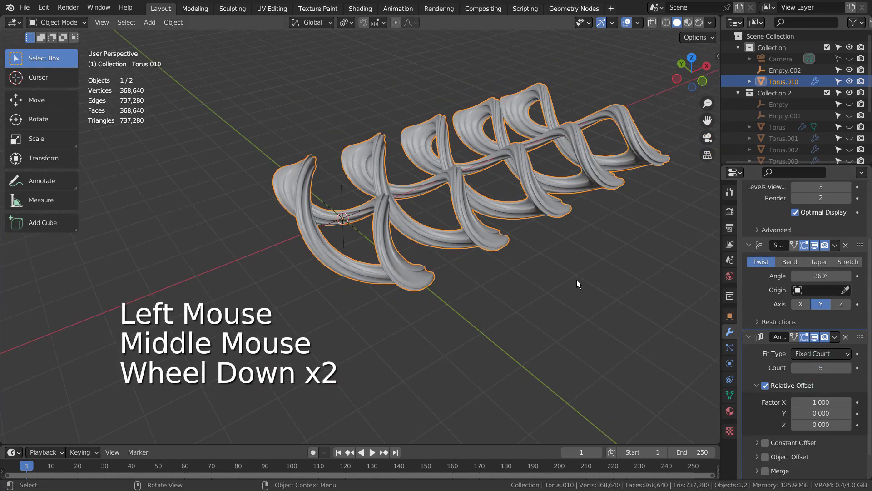
Step: Replace the array's relative offset with an Object Offset driven by Empty.002
{"action": "left_click", "coordinate": [766, 386]}
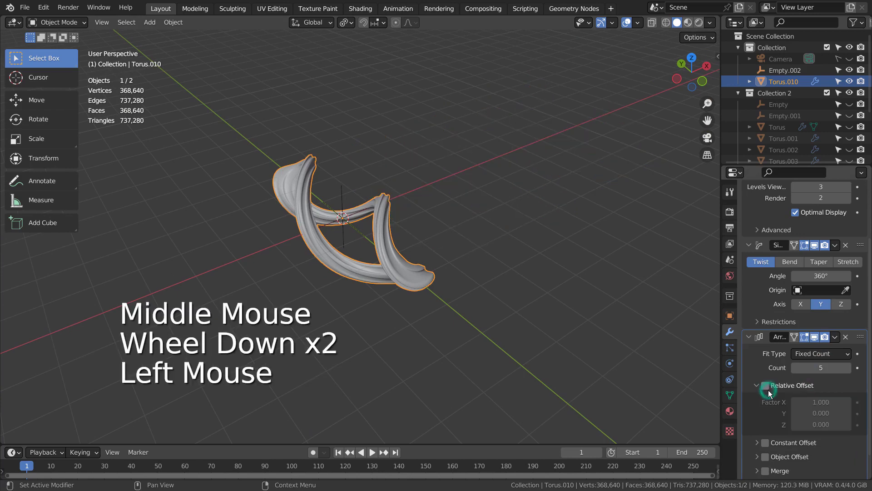
{"action": "left_click", "coordinate": [757, 456]}
{"action": "scroll", "coordinate": [758, 457], "scroll_direction": "down", "scroll_amount": 3}
{"action": "left_click", "coordinate": [798, 426]}
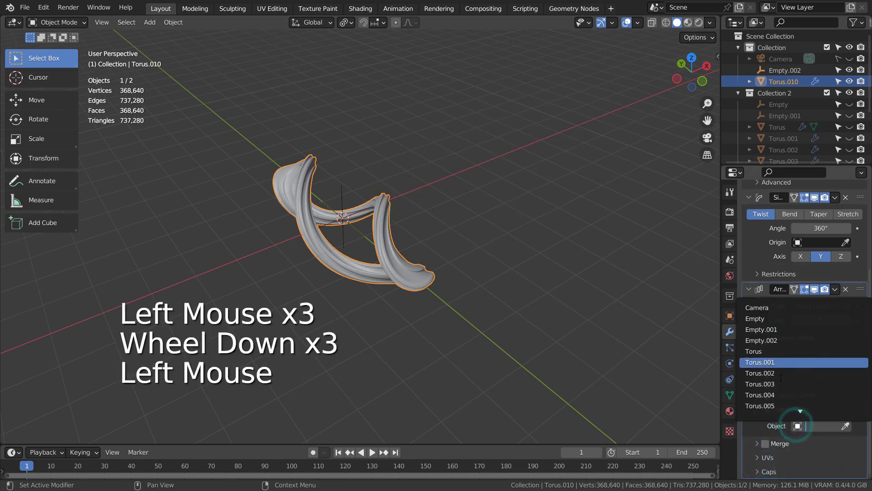
{"action": "left_click", "coordinate": [776, 342]}
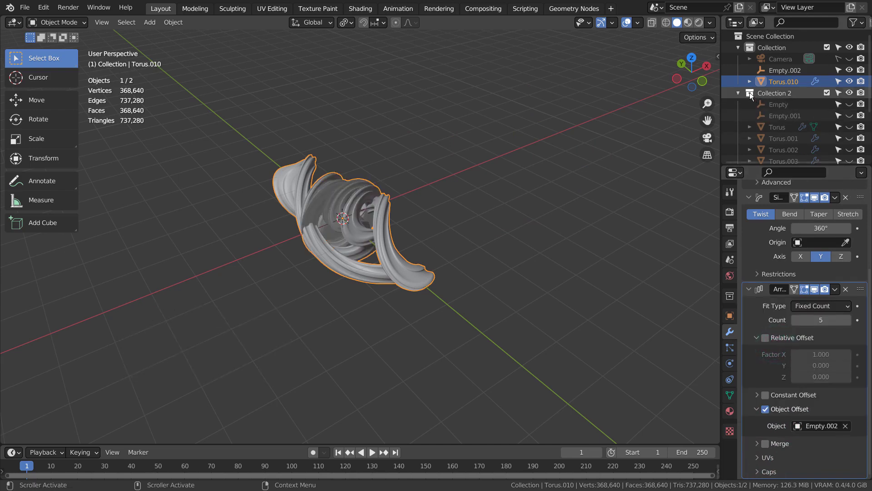
{"action": "left_click", "coordinate": [738, 93]}
Step: Rotate Empty.002 45° around Z, discarding a trial Y rotation
{"action": "left_click", "coordinate": [783, 70]}
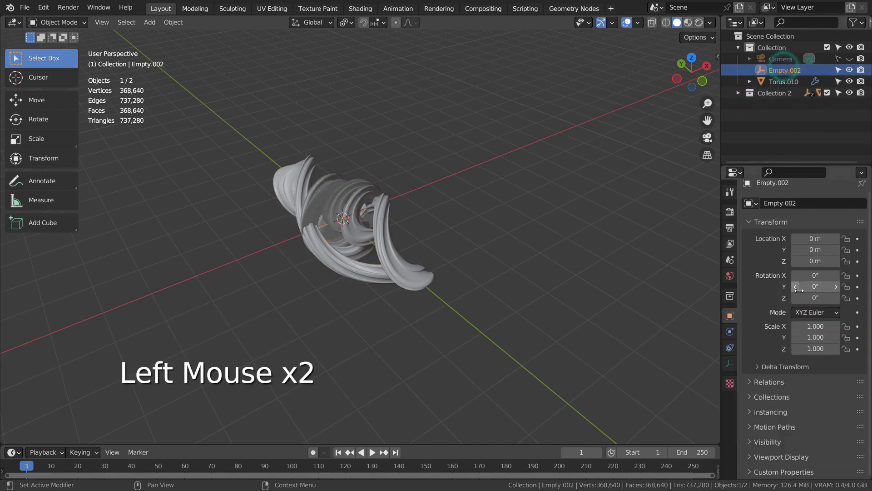
{"action": "left_click_drag", "start_coordinate": [817, 286], "coordinate": [863, 286]}
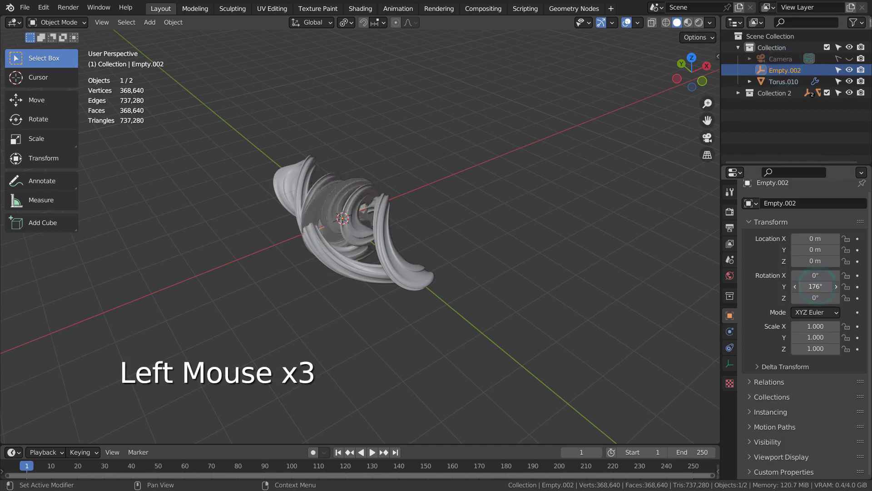
{"action": "key", "text": "ctrl+z"}
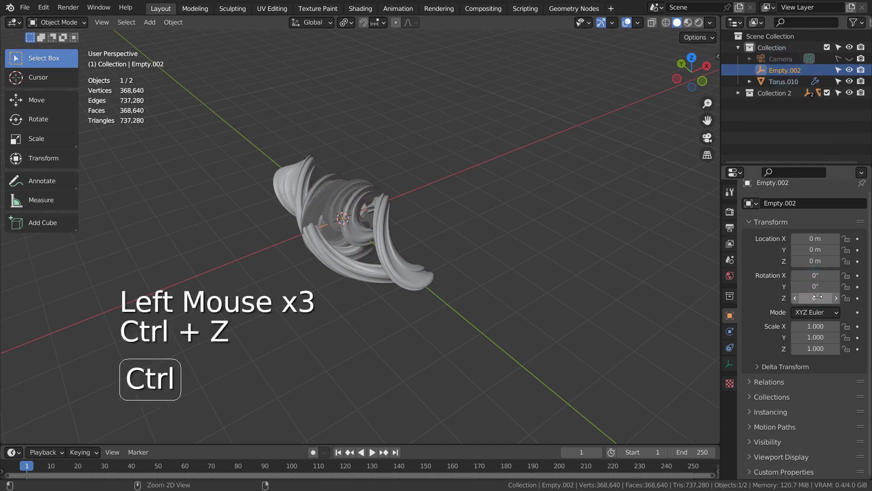
{"action": "left_click_drag", "start_coordinate": [813, 297], "coordinate": [831, 297]}
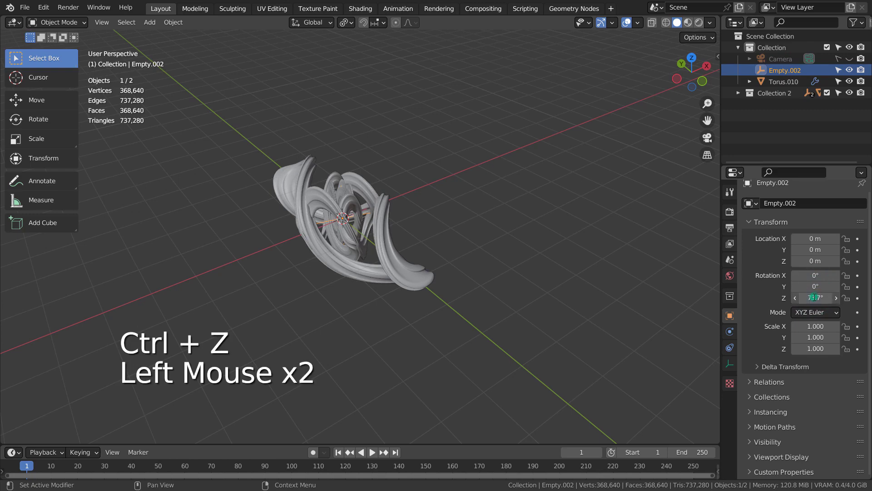
{"action": "type", "text": "45"}
{"action": "key", "text": "Return"}
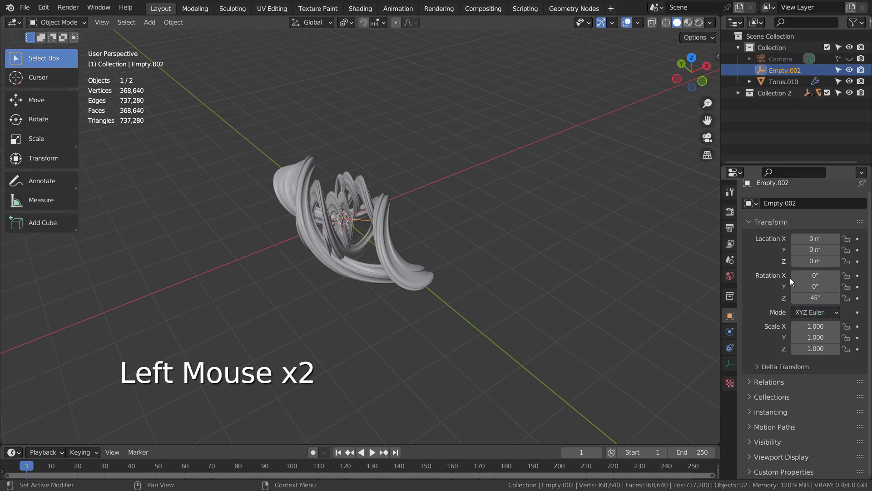
{"action": "middle_click_drag", "start_coordinate": [489, 236], "coordinate": [452, 287]}
{"action": "scroll", "coordinate": [519, 286], "scroll_direction": "up", "scroll_amount": 2}
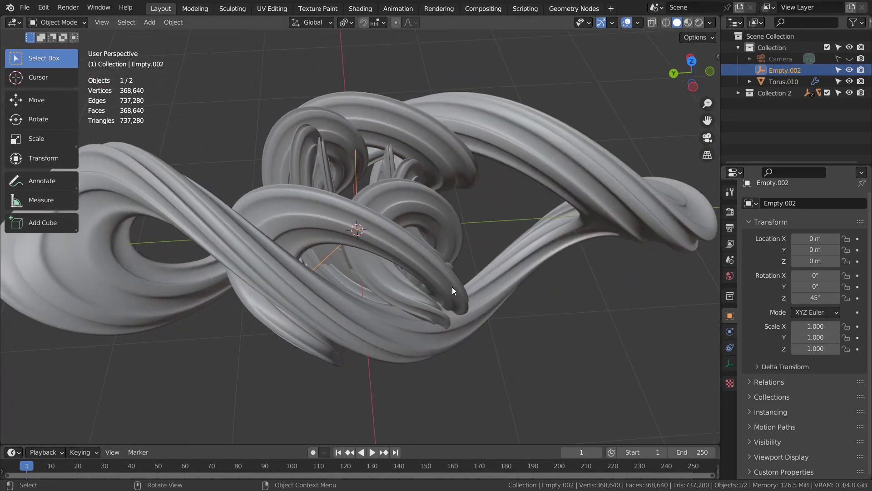
Step: Switch to wireframe, keep the empty at 45° after testing more, and select the torus
{"action": "key", "text": "shift+z"}
{"action": "middle_click_drag", "start_coordinate": [534, 266], "coordinate": [518, 315]}
{"action": "left_click_drag", "start_coordinate": [809, 297], "coordinate": [856, 297]}
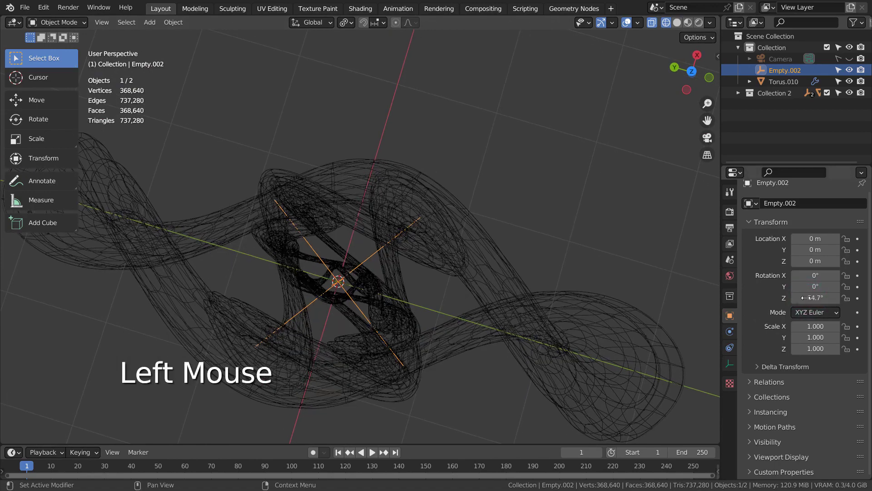
{"action": "key", "text": "ctrl+z"}
{"action": "middle_click_drag", "start_coordinate": [482, 327], "coordinate": [486, 305]}
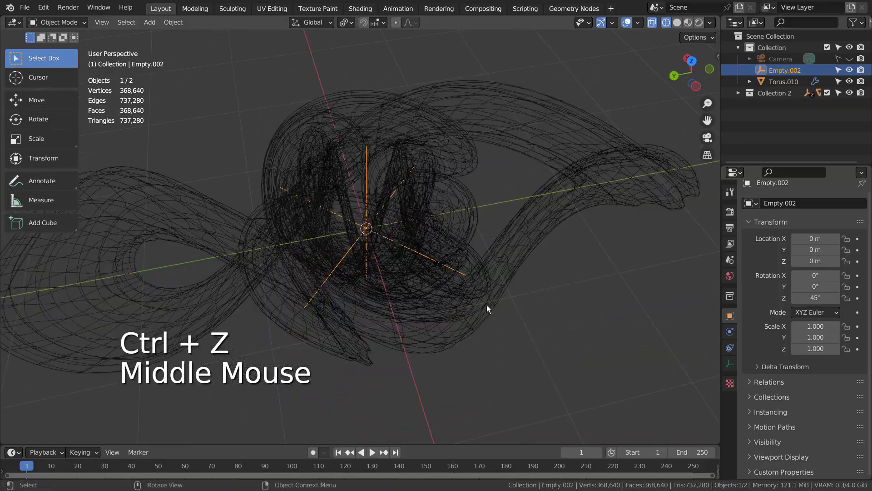
{"action": "left_click", "coordinate": [521, 254]}
Step: Apply all transforms to the torus array and inspect it in wireframe
{"action": "key", "text": "ctrl+a"}
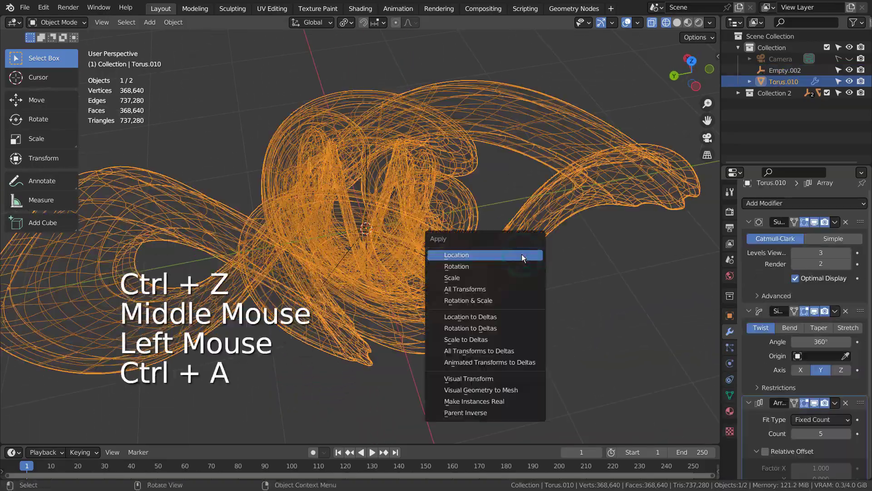
{"action": "left_click", "coordinate": [513, 286]}
{"action": "middle_click_drag", "start_coordinate": [586, 254], "coordinate": [631, 181]}
{"action": "scroll", "coordinate": [541, 306], "scroll_direction": "down", "scroll_amount": 3}
{"action": "middle_click_drag", "start_coordinate": [691, 190], "coordinate": [694, 242]}
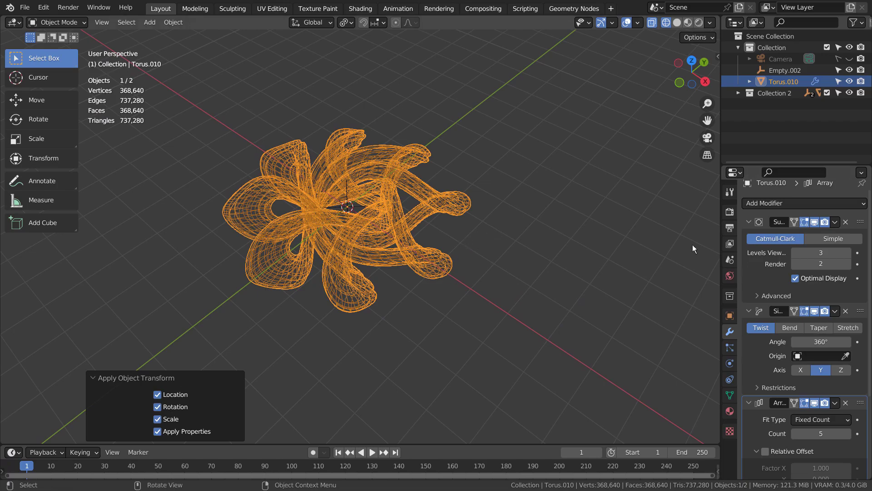
{"action": "mouse_move", "coordinate": [489, 296]}
{"action": "middle_mouse_down"}
{"action": "mouse_move", "coordinate": [568, 279]}
{"action": "mouse_move", "coordinate": [655, 245]}
{"action": "mouse_move", "coordinate": [576, 254]}
{"action": "mouse_move", "coordinate": [527, 274]}
{"action": "mouse_move", "coordinate": [493, 351]}
{"action": "mouse_move", "coordinate": [465, 312]}
{"action": "mouse_move", "coordinate": [455, 182]}
{"action": "mouse_move", "coordinate": [464, 119]}
{"action": "mouse_move", "coordinate": [487, 296]}
{"action": "mouse_move", "coordinate": [481, 305]}
{"action": "middle_mouse_up"}
Step: Return to solid shading and zoom in for a close look at the array
{"action": "key", "text": "shift+z"}
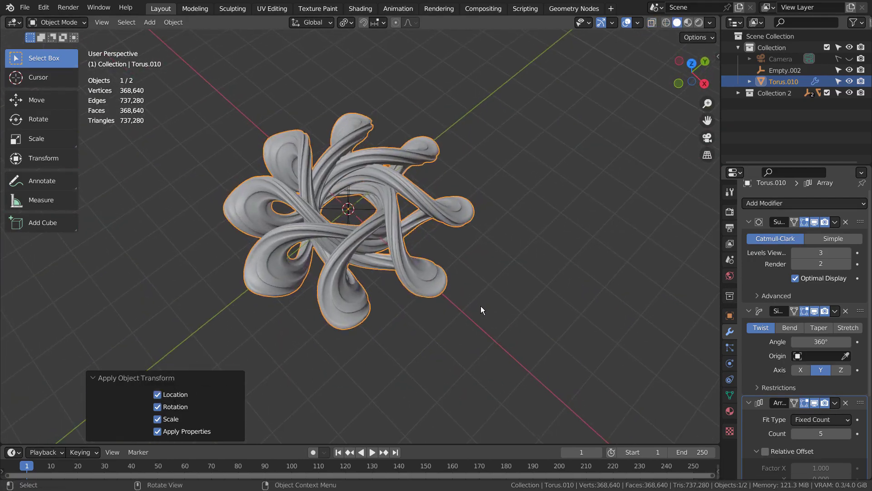
{"action": "scroll", "coordinate": [481, 306], "scroll_direction": "up", "scroll_amount": 2}
{"action": "middle_click_drag", "start_coordinate": [444, 277], "coordinate": [490, 276]}
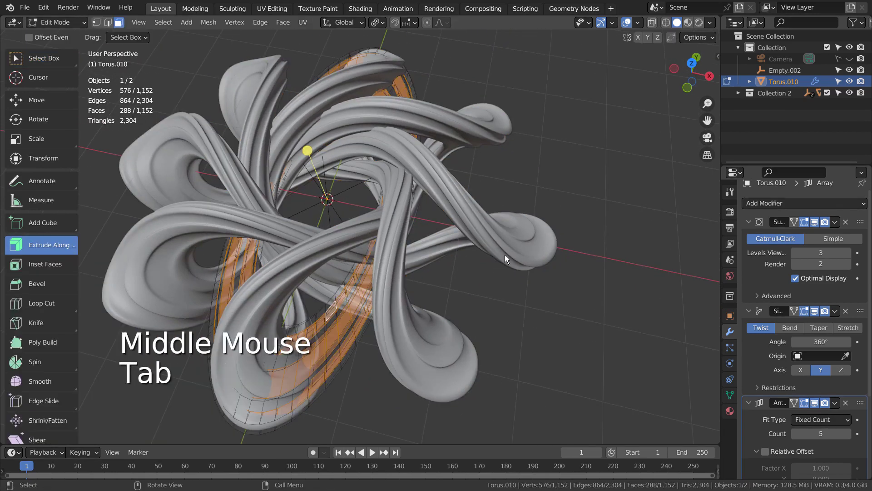
Step: Back in Object Mode, apply the Subdivision modifier to the torus
{"action": "key", "text": "Tab"}
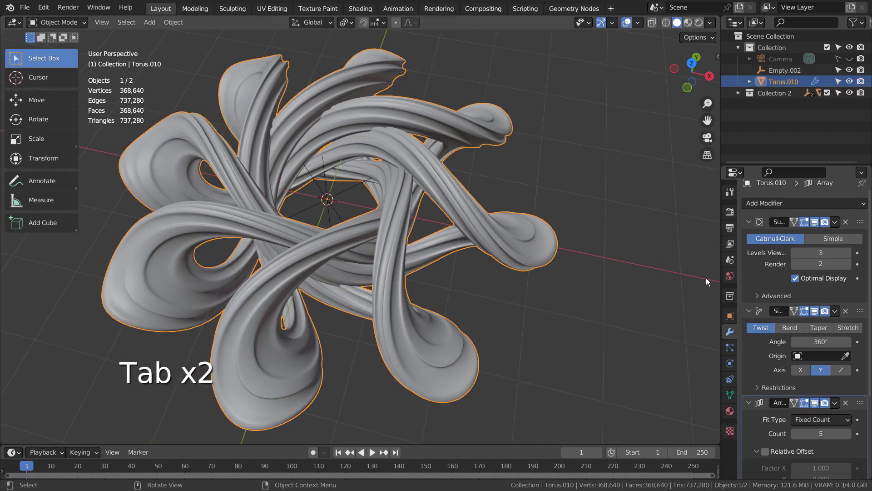
{"action": "left_click", "coordinate": [757, 274]}
{"action": "key", "text": "ctrl+a"}
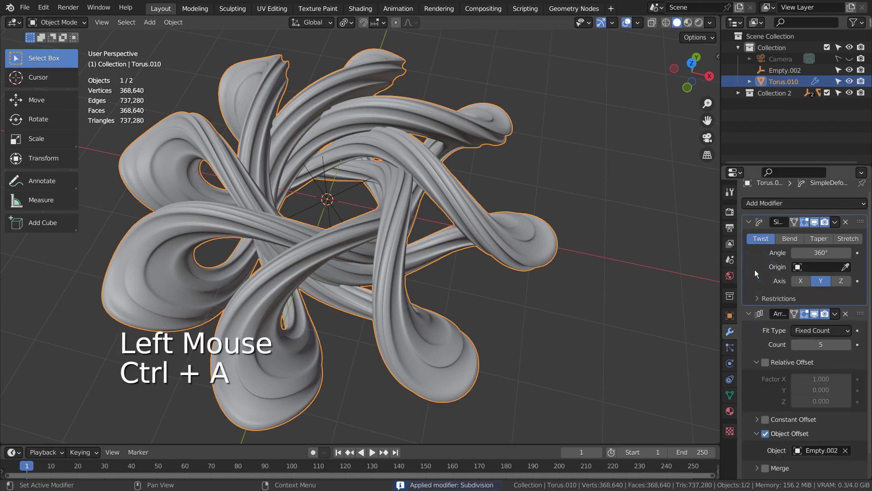
Step: Move the Array modifier above Simple Deform and apply it, baking the five copies
{"action": "left_click", "coordinate": [756, 273]}
{"action": "left_click", "coordinate": [756, 338]}
{"action": "key", "text": "ctrl+a"}
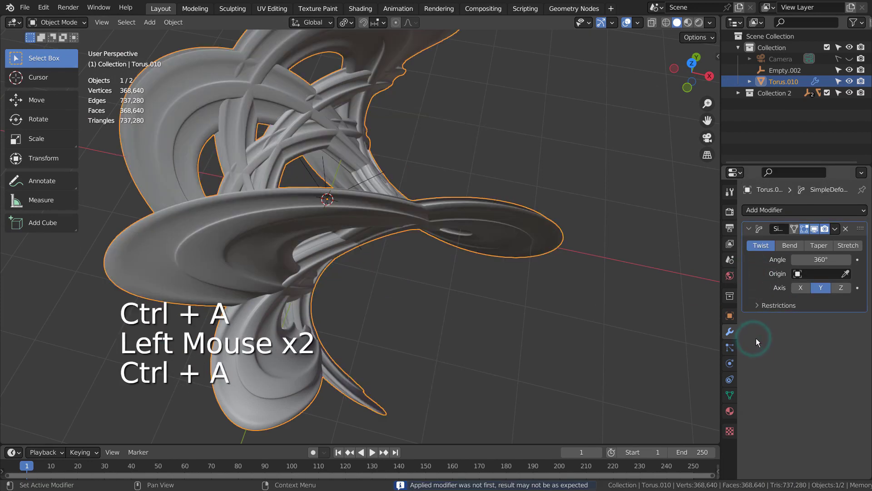
{"action": "key", "text": "ctrl+z"}
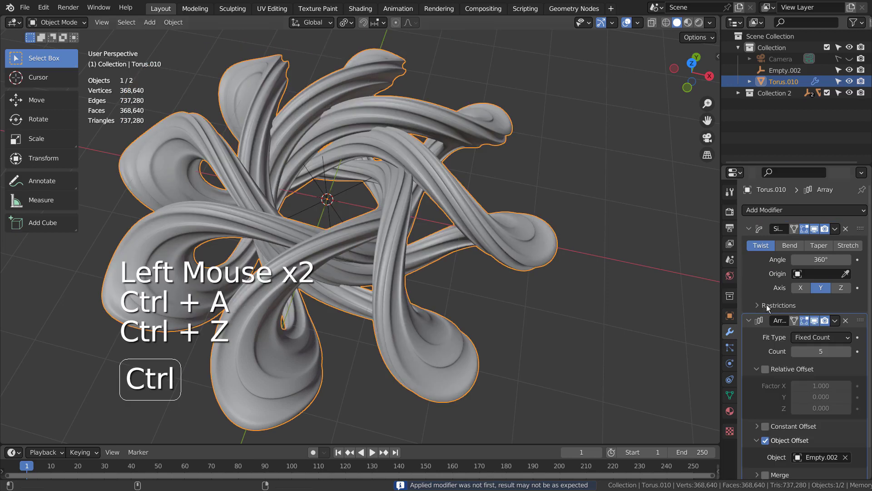
{"action": "left_click_drag", "start_coordinate": [859, 320], "coordinate": [858, 228]}
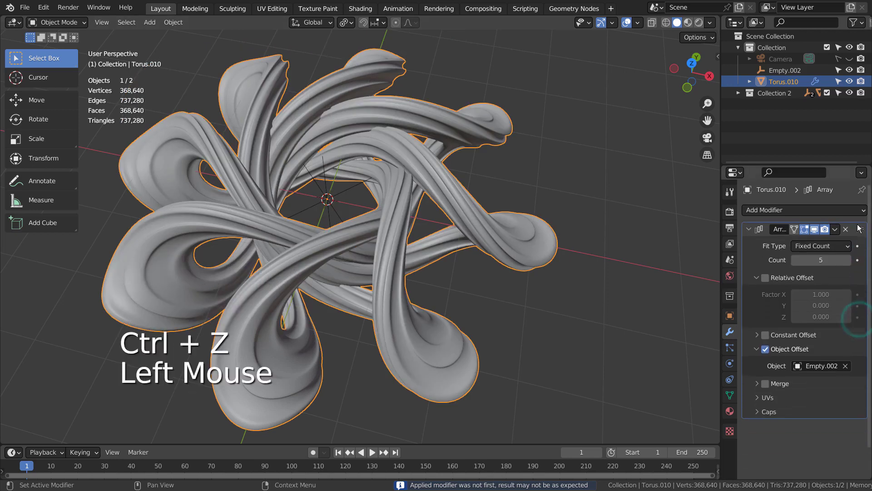
{"action": "middle_click_drag", "start_coordinate": [629, 252], "coordinate": [567, 236]}
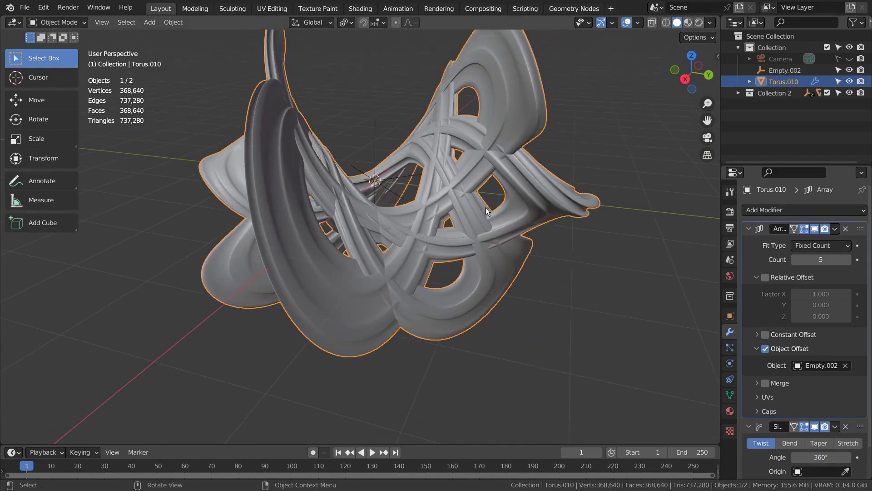
{"action": "left_click", "coordinate": [756, 258]}
{"action": "key", "text": "ctrl+a"}
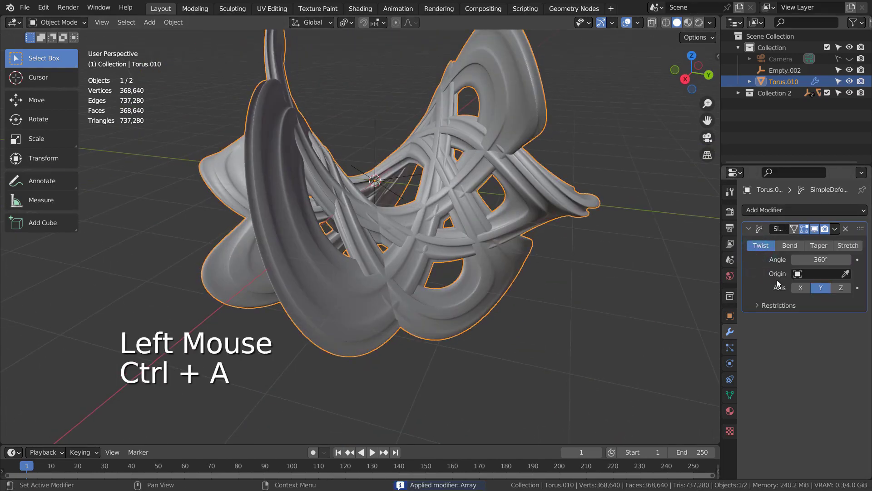
Step: Separate the whole torus mesh by loose parts into Torus.010–Torus.014, then return to Object Mode
{"action": "key", "text": "Tab"}
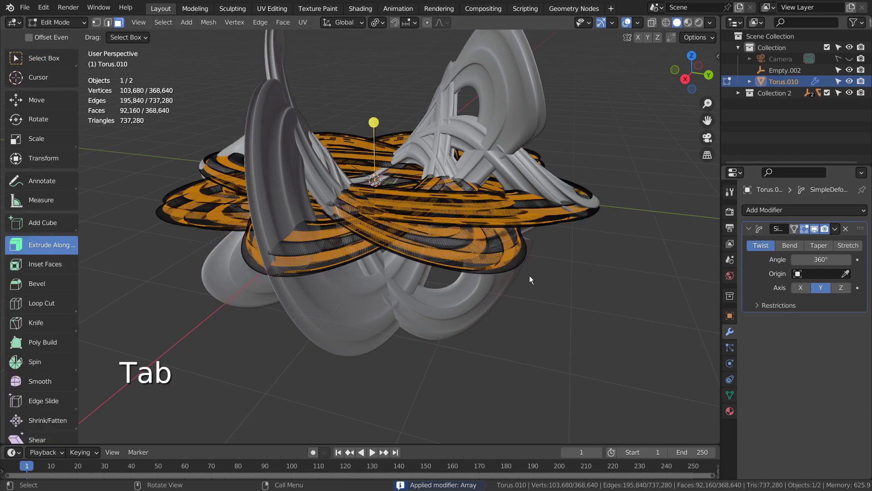
{"action": "key", "text": "a"}
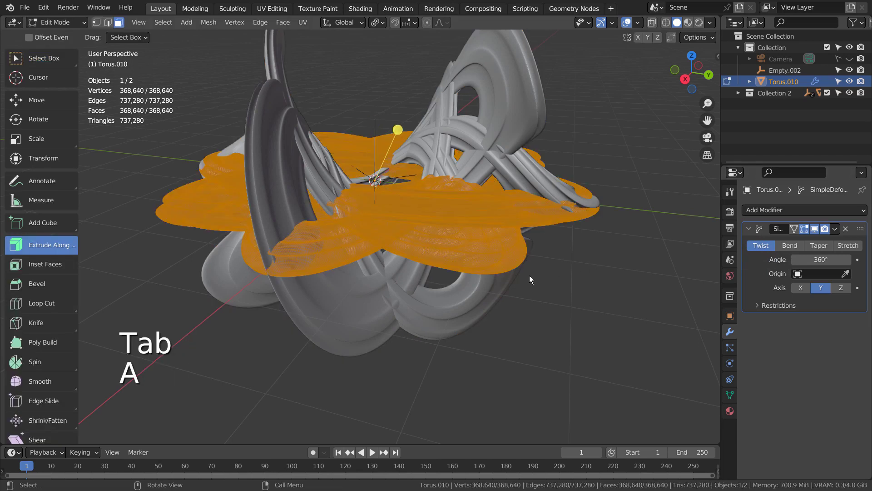
{"action": "key", "text": "p"}
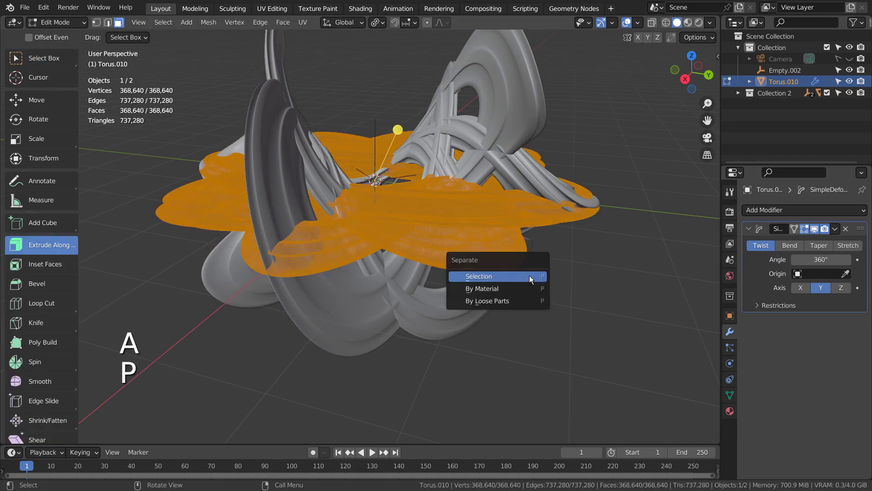
{"action": "left_click", "coordinate": [512, 300]}
{"action": "middle_click_drag", "start_coordinate": [536, 286], "coordinate": [660, 249]}
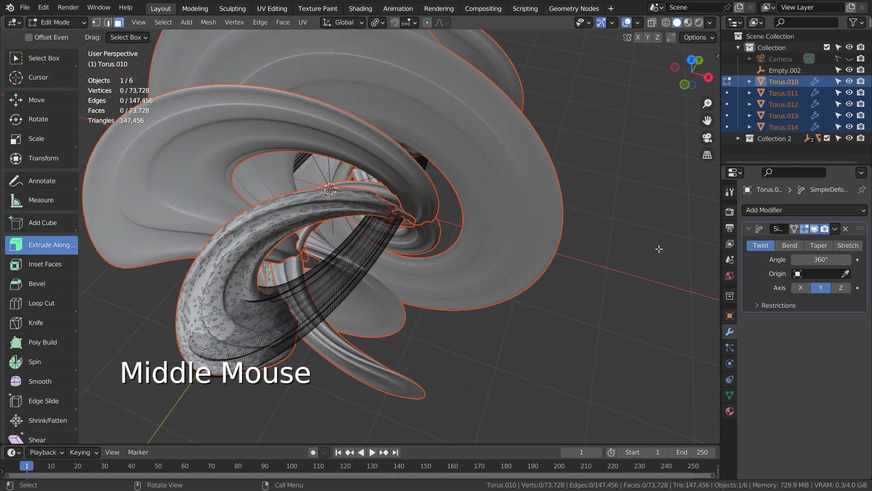
{"action": "scroll", "coordinate": [569, 276], "scroll_direction": "down", "scroll_amount": 2}
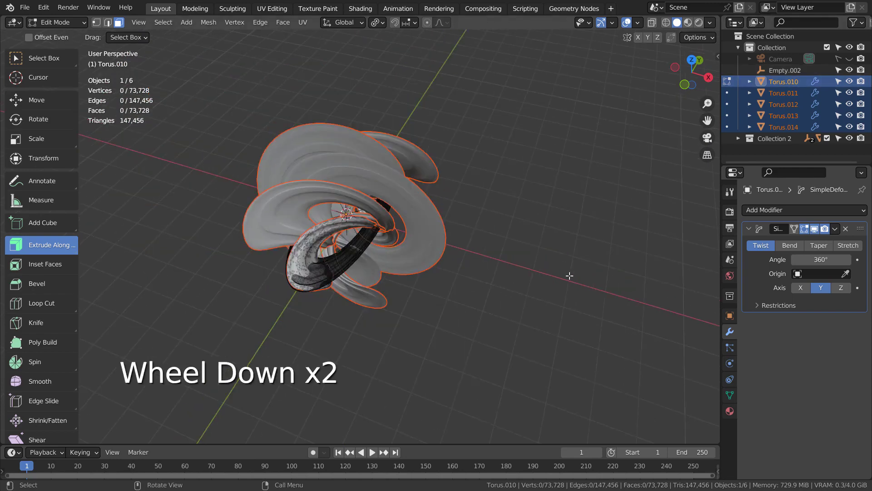
{"action": "middle_click_drag", "start_coordinate": [569, 276], "coordinate": [480, 249]}
{"action": "key", "text": "Tab"}
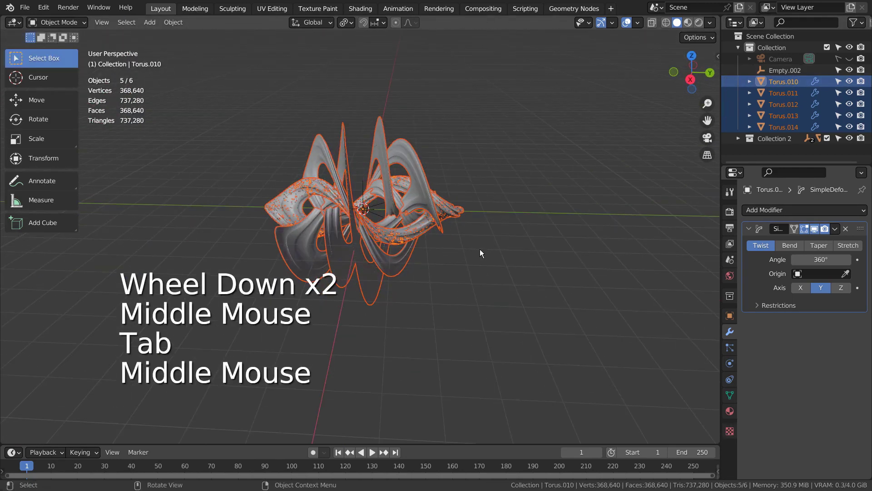
Step: Apply Randomize Transform to the tori with location offsets of 4.4, 2.1 and 2.2 m
{"action": "left_click", "coordinate": [185, 22]}
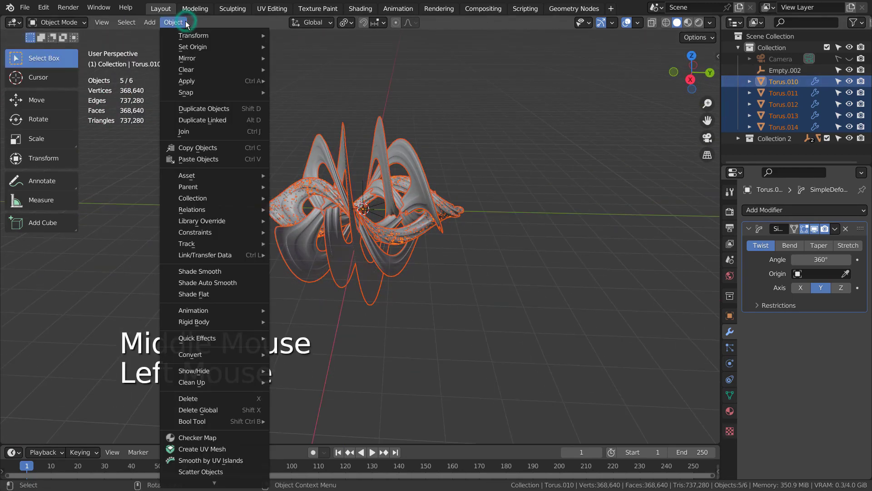
{"action": "mouse_move", "coordinate": [218, 35]}
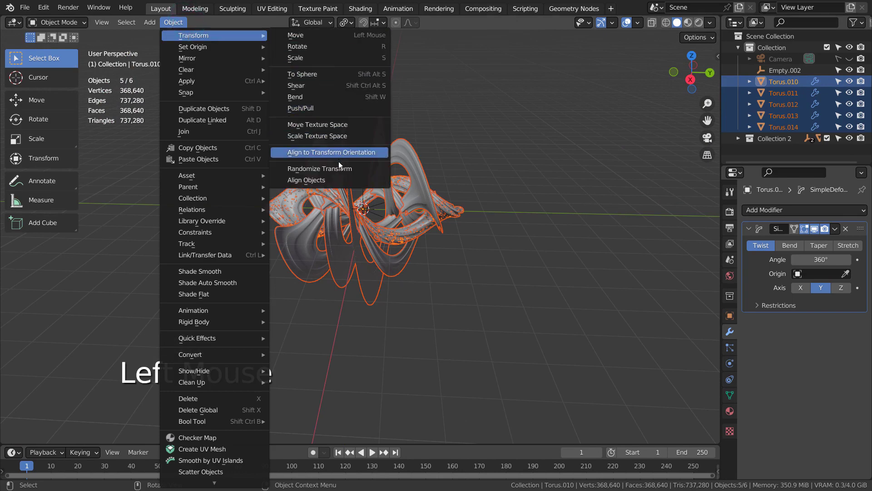
{"action": "left_click", "coordinate": [359, 169]}
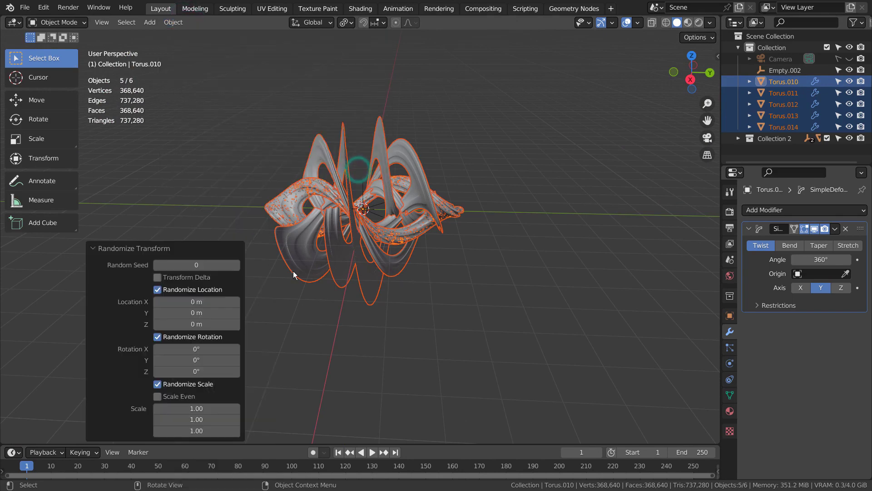
{"action": "left_click_drag", "start_coordinate": [207, 301], "coordinate": [236, 300]}
{"action": "left_click_drag", "start_coordinate": [185, 313], "coordinate": [195, 371]}
Step: Set the random scale to 4.35/4.38/1.73, then deselect all objects
{"action": "left_click", "coordinate": [191, 408], "text": "shift"}
{"action": "left_click_drag", "start_coordinate": [191, 408], "coordinate": [184, 430], "text": "shift"}
{"action": "middle_click_drag", "start_coordinate": [392, 282], "coordinate": [402, 304]}
{"action": "left_click", "coordinate": [465, 300]}
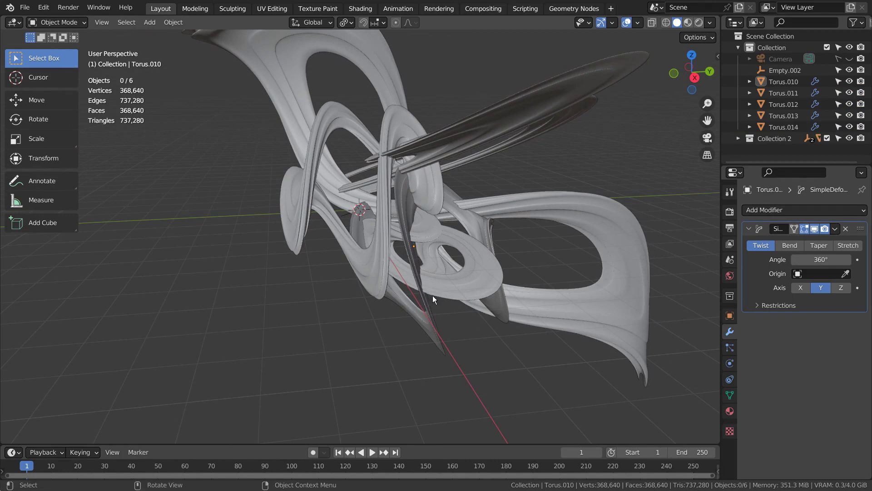
{"action": "left_click", "coordinate": [580, 152]}
Step: Box-select all six objects and switch to the camera view
{"action": "key", "text": "b"}
{"action": "left_click_drag", "start_coordinate": [263, 98], "coordinate": [497, 329]}
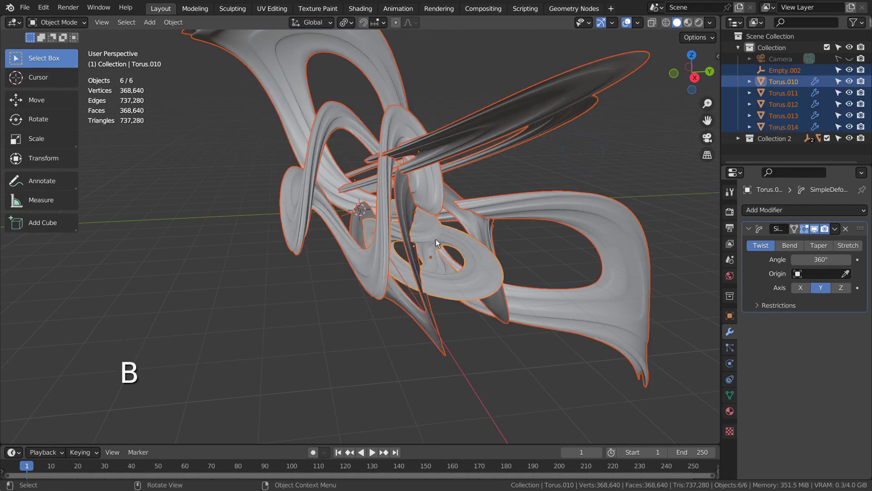
{"action": "key", "text": "KP_0"}
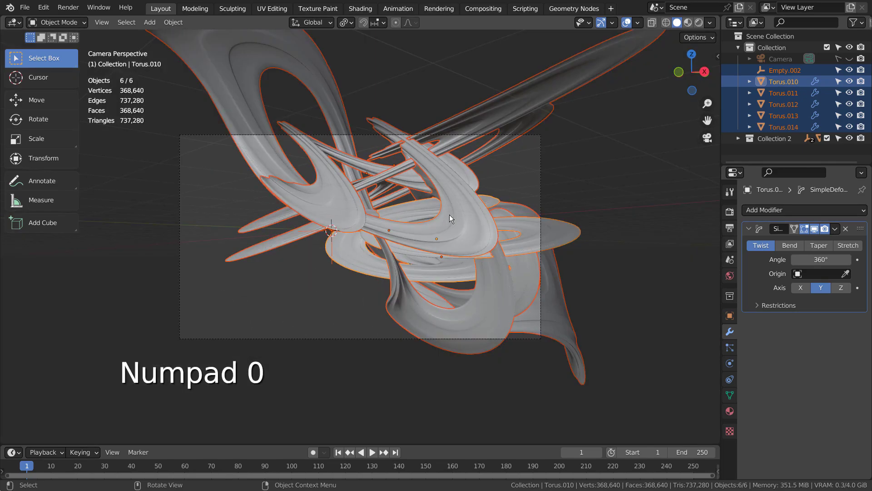
Step: Move the tori, scale them by 1.855 and rotate each 143° about its local Z axis
{"action": "key", "text": "g"}
{"action": "left_click", "coordinate": [388, 246]}
{"action": "key", "text": "s"}
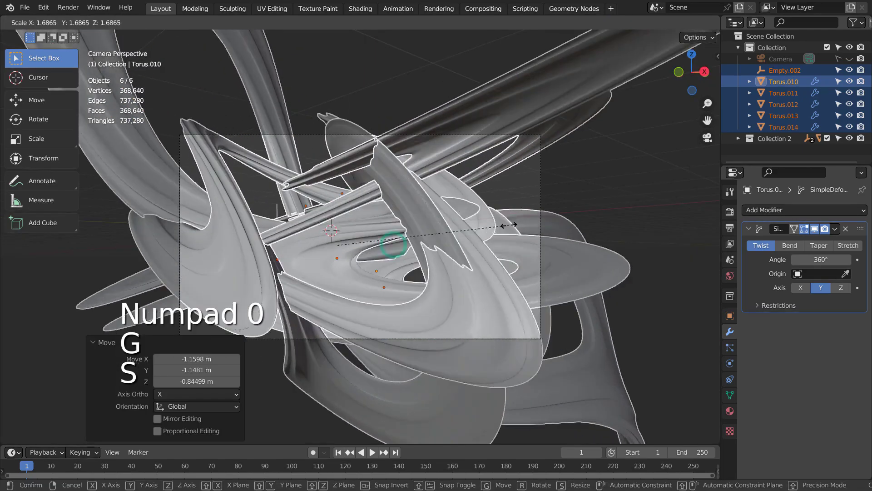
{"action": "left_click", "coordinate": [525, 223]}
{"action": "key", "text": "r"}
{"action": "key", "text": "z"}
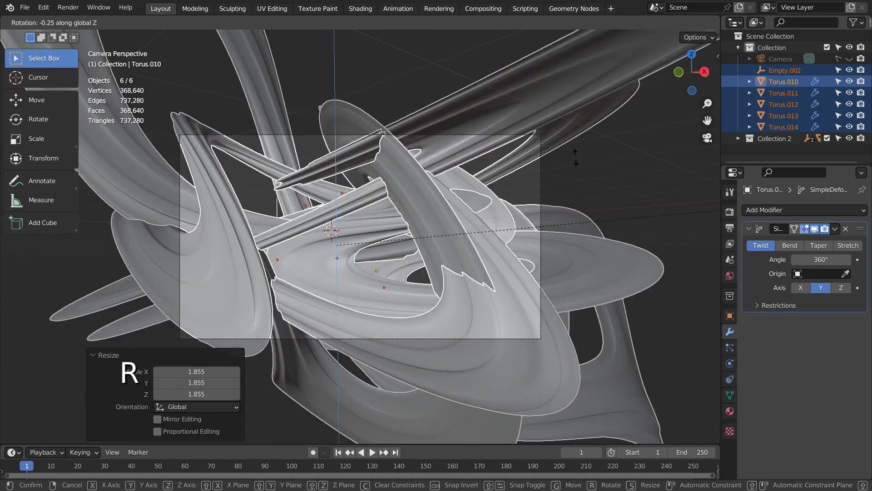
{"action": "key", "text": "z"}
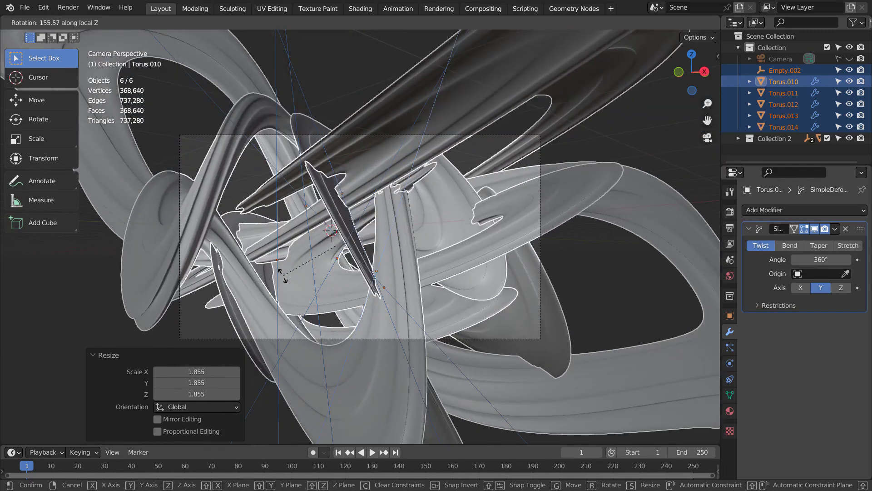
{"action": "left_click", "coordinate": [307, 275]}
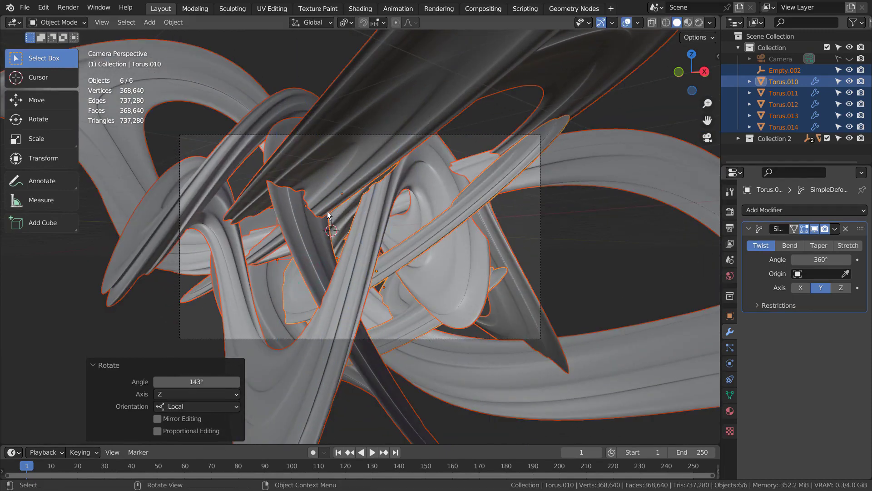
Step: Resize the ribbons Torus.012 and Torus.014
{"action": "left_click", "coordinate": [307, 224]}
{"action": "key", "text": "s"}
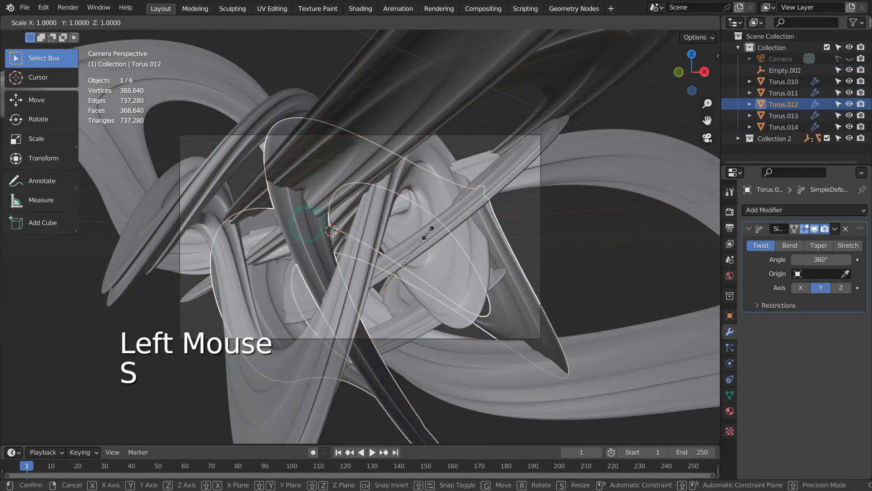
{"action": "left_click", "coordinate": [487, 208]}
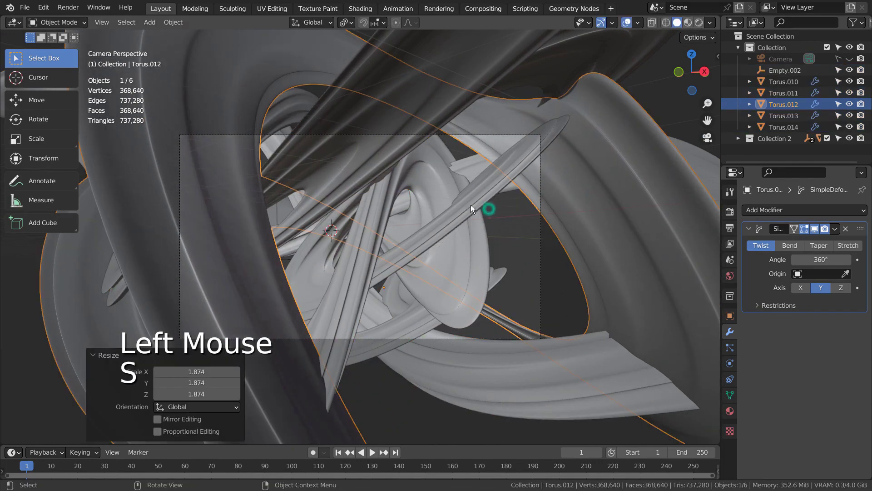
{"action": "left_click", "coordinate": [376, 205]}
{"action": "key", "text": "s"}
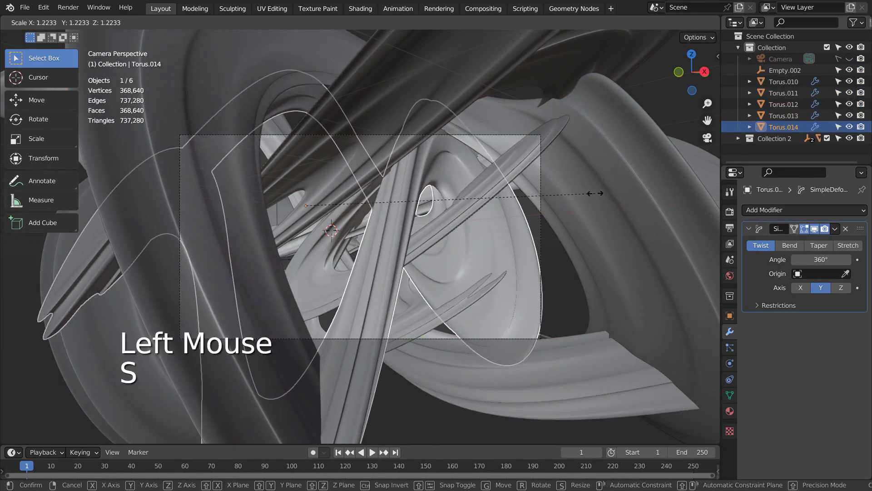
{"action": "left_click", "coordinate": [618, 194]}
Step: Resize and move Torus.010, ending at a scale of 1.223
{"action": "left_click", "coordinate": [495, 187]}
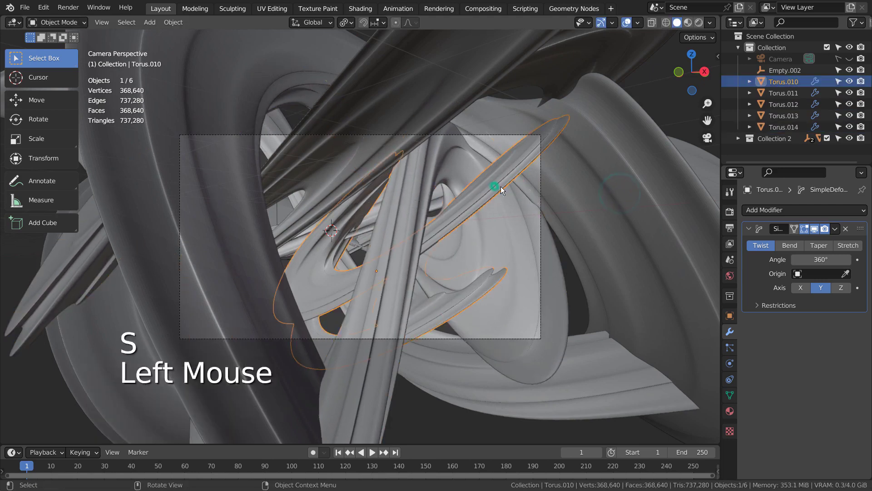
{"action": "key", "text": "s"}
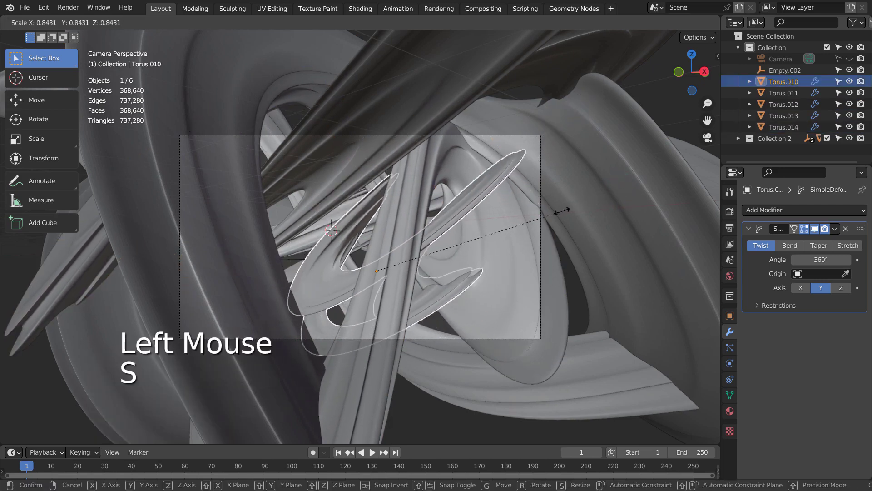
{"action": "left_click", "coordinate": [684, 184]}
{"action": "key", "text": "g"}
{"action": "left_click", "coordinate": [620, 215]}
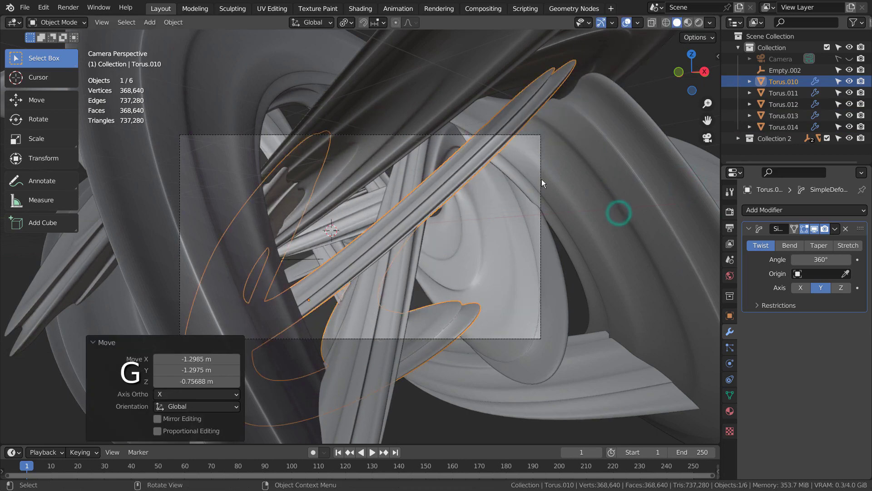
{"action": "left_click", "coordinate": [297, 198]}
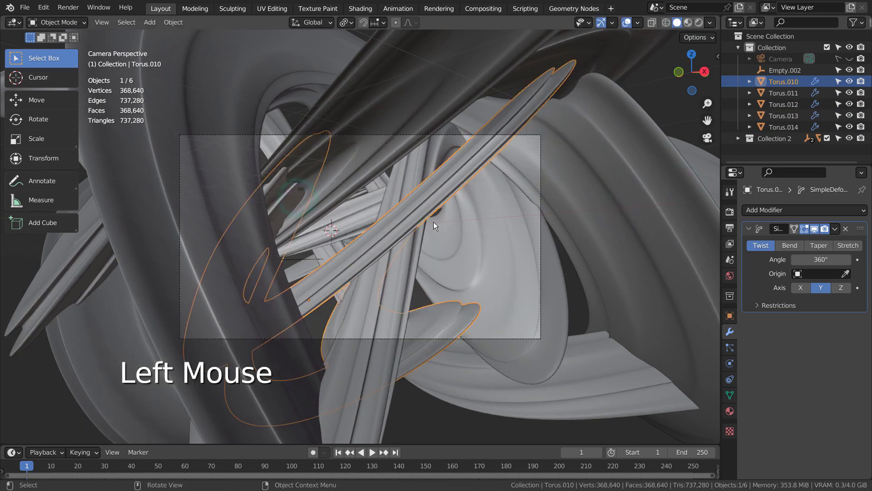
{"action": "key", "text": "s"}
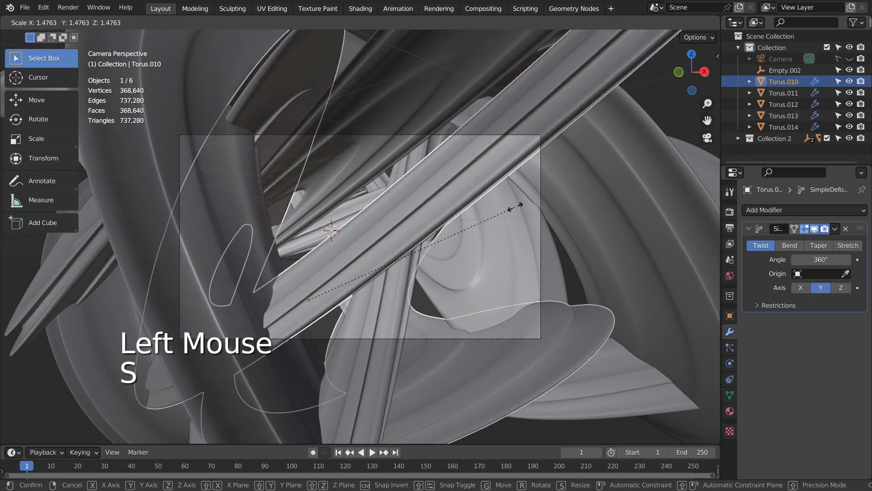
{"action": "left_click", "coordinate": [475, 212]}
Step: Reposition Torus.010 along a single axis and check it through the camera
{"action": "key", "text": "g"}
{"action": "key", "text": "y"}
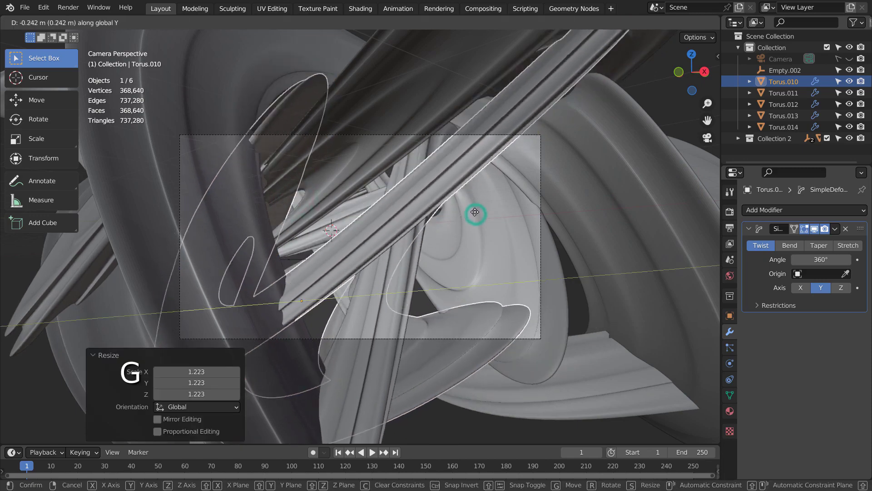
{"action": "middle_click", "coordinate": [577, 275]}
{"action": "middle_click_drag", "start_coordinate": [471, 208], "coordinate": [423, 176]}
{"action": "key", "text": "KP_0"}
{"action": "left_click", "coordinate": [561, 137]}
{"action": "left_click", "coordinate": [560, 137]}
{"action": "key", "text": "g"}
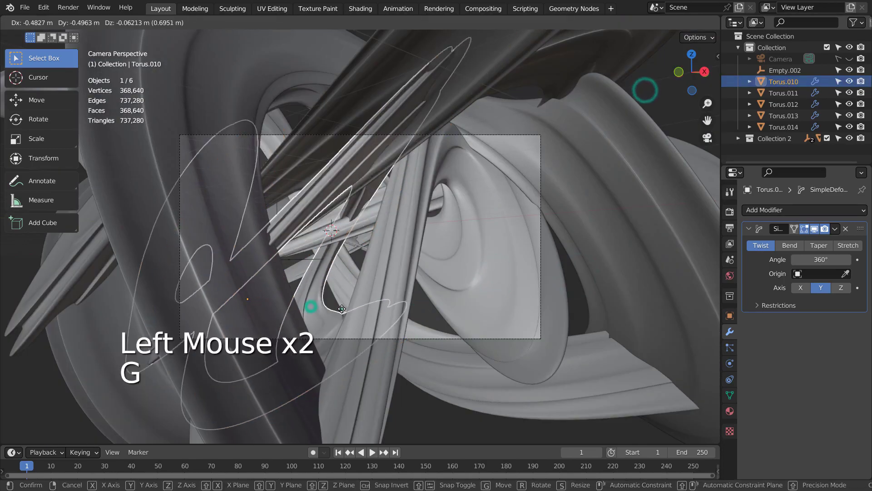
{"action": "key", "text": "g"}
{"action": "left_click", "coordinate": [609, 130]}
Step: Box-select the six ribbons and duplicate them
{"action": "scroll", "coordinate": [609, 130], "scroll_direction": "down", "scroll_amount": 2}
{"action": "key", "text": "b"}
{"action": "left_click_drag", "start_coordinate": [209, 107], "coordinate": [525, 310]}
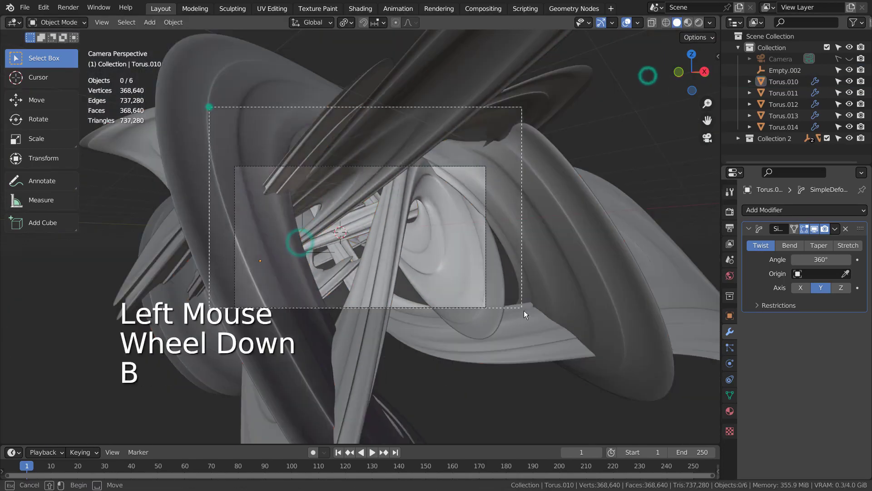
{"action": "key", "text": "shift+d"}
{"action": "middle_click_drag", "start_coordinate": [524, 310], "coordinate": [454, 227]}
{"action": "scroll", "coordinate": [454, 228], "scroll_direction": "down", "scroll_amount": 4}
Step: Enlarge and place the duplicated set around the originals, then hide one ribbon
{"action": "key", "text": "g"}
{"action": "key", "text": "s"}
{"action": "middle_click_drag", "start_coordinate": [436, 182], "coordinate": [455, 143]}
{"action": "key", "text": "KP_0"}
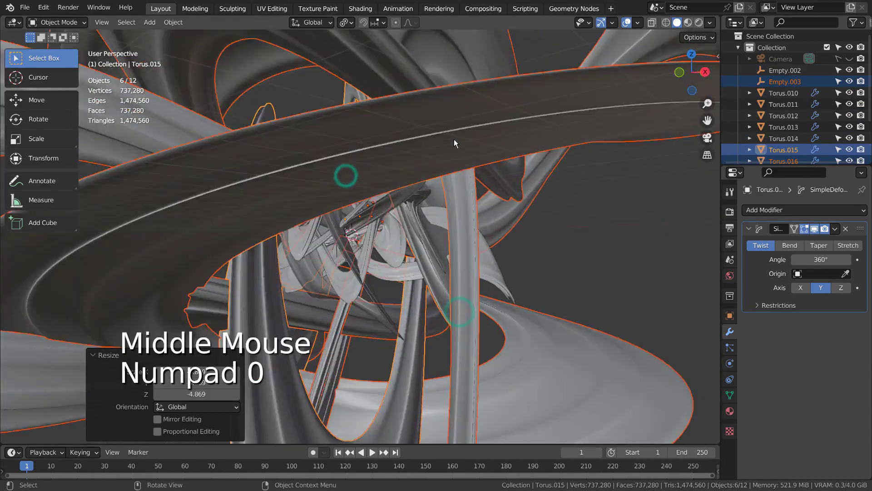
{"action": "key", "text": "g"}
{"action": "left_click", "coordinate": [522, 190]}
{"action": "key", "text": "h"}
Step: Move Torus.010 up and to the left, then reselect it
{"action": "left_click", "coordinate": [346, 268]}
{"action": "key", "text": "g"}
{"action": "left_click", "coordinate": [346, 275]}
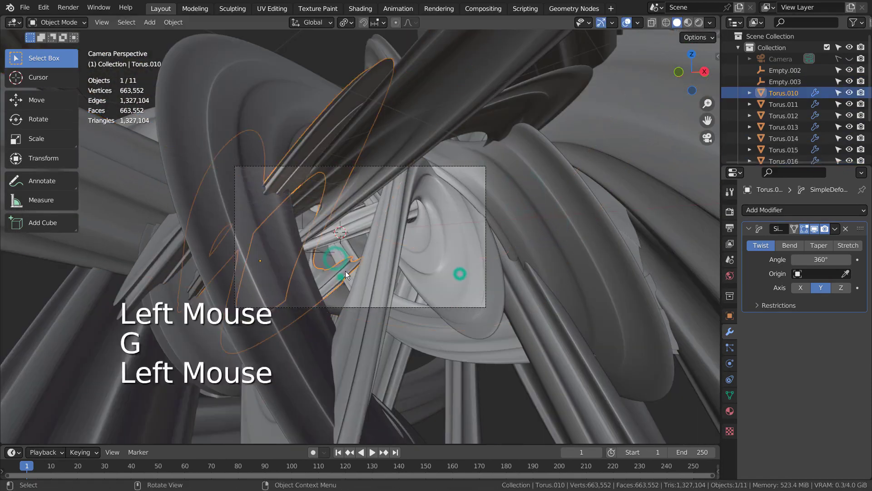
{"action": "key", "text": "g"}
{"action": "key", "text": "g"}
{"action": "left_click", "coordinate": [546, 124]}
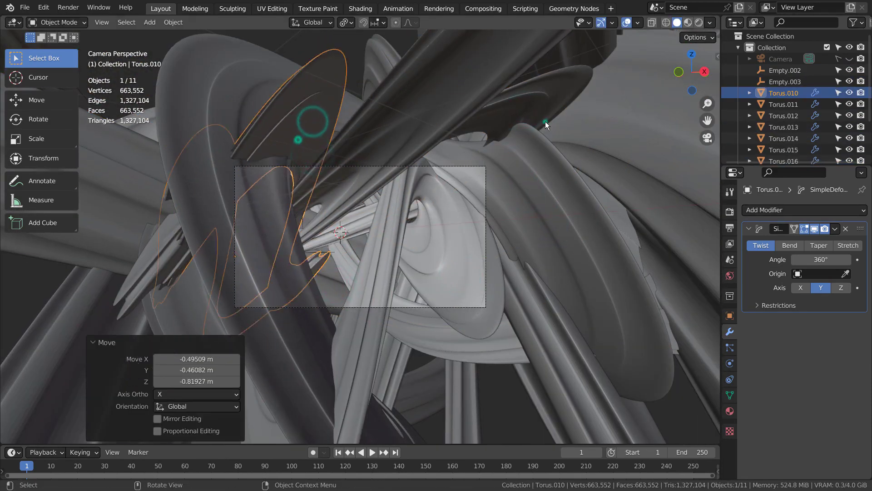
{"action": "left_click", "coordinate": [545, 124]}
{"action": "left_click", "coordinate": [296, 137]}
{"action": "left_click", "coordinate": [783, 104]}
{"action": "left_click", "coordinate": [784, 93]}
Step: Assign Material.001 to Torus.010 and copy it to all ribbons Torus.010 through Torus.019
{"action": "left_click", "coordinate": [730, 410]}
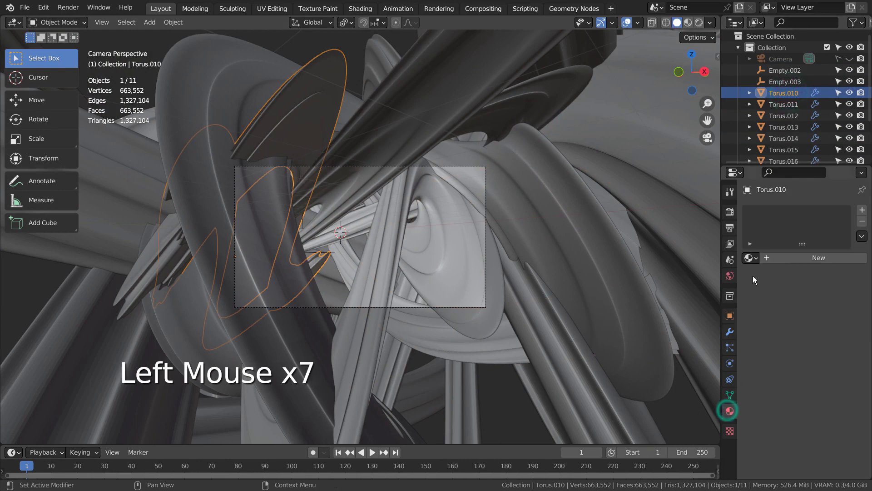
{"action": "left_click", "coordinate": [750, 257]}
{"action": "left_click", "coordinate": [725, 285]}
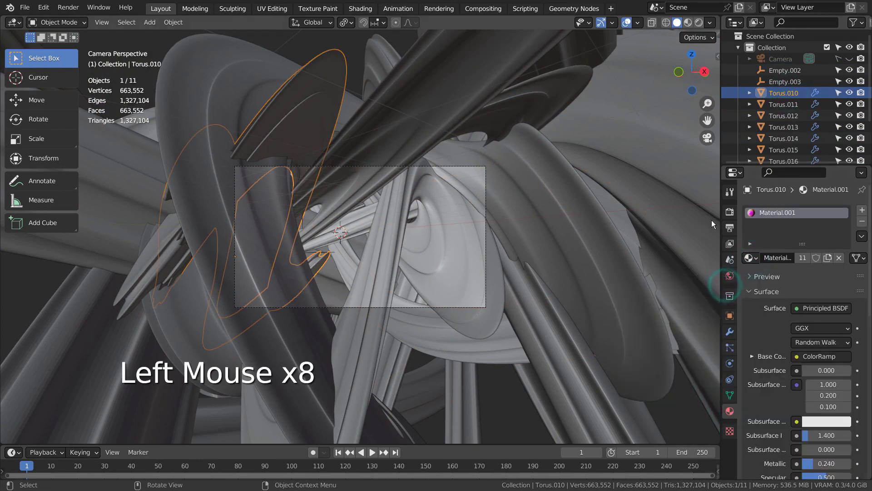
{"action": "scroll", "coordinate": [764, 129], "scroll_direction": "down", "scroll_amount": 3}
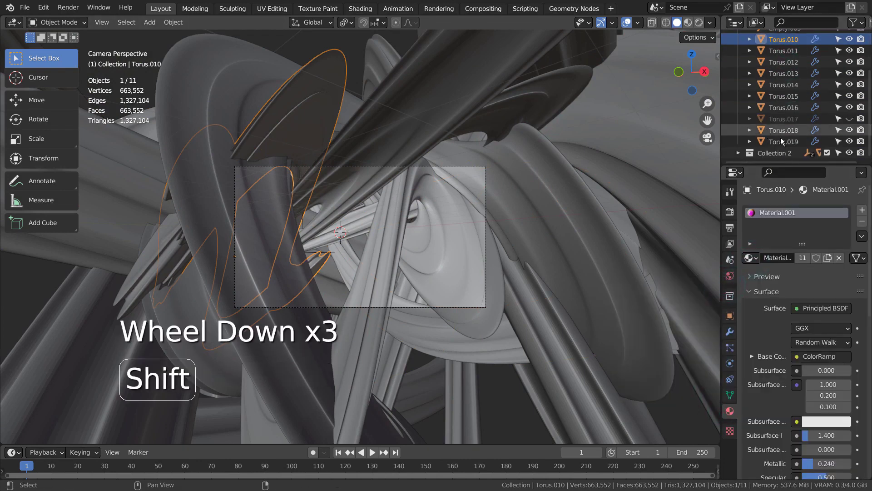
{"action": "left_click", "coordinate": [781, 141], "text": "shift"}
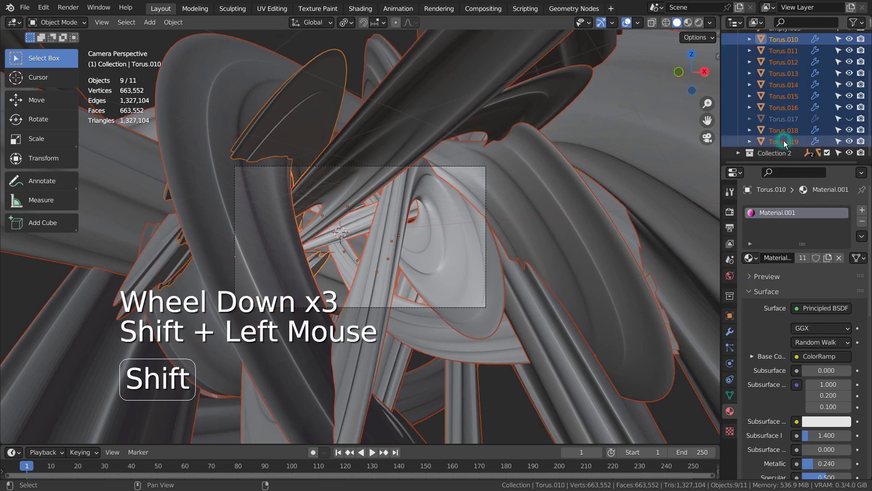
{"action": "left_click", "coordinate": [862, 237]}
{"action": "left_click", "coordinate": [813, 261]}
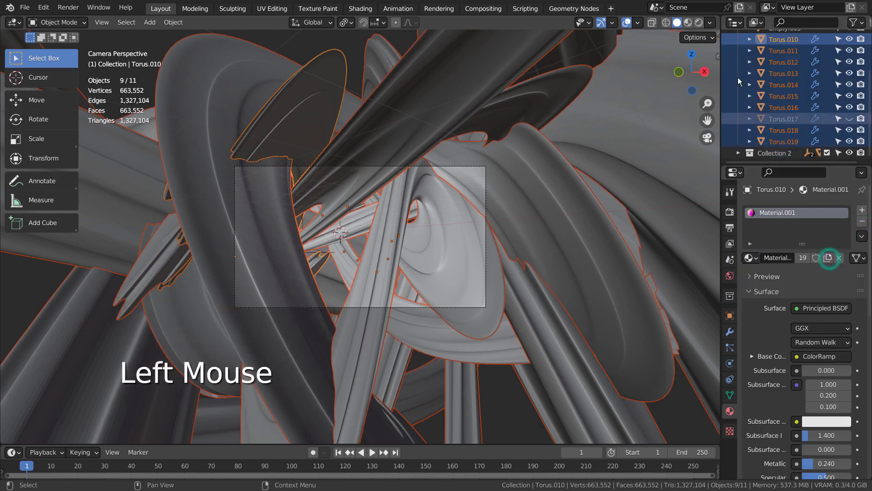
Step: Switch to Material Preview and show the material's node tree maximized in the Shader Editor
{"action": "double_click", "coordinate": [689, 23]}
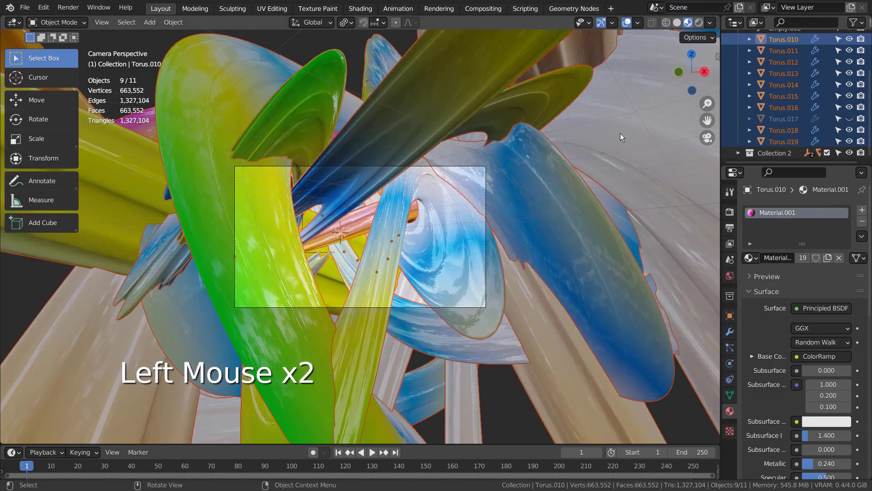
{"action": "key", "text": "shift+F3"}
{"action": "key", "text": "ctrl+space"}
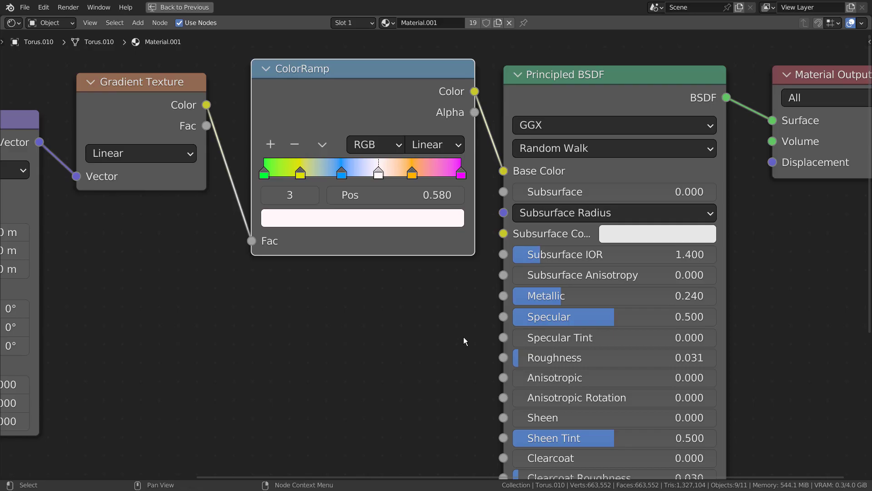
Step: Look over the Gradient-ColorRamp node tree, then restore the Shading layout with World sky settings
{"action": "scroll", "coordinate": [463, 337], "scroll_direction": "down", "scroll_amount": 2}
{"action": "middle_click_drag", "start_coordinate": [435, 362], "coordinate": [465, 289]}
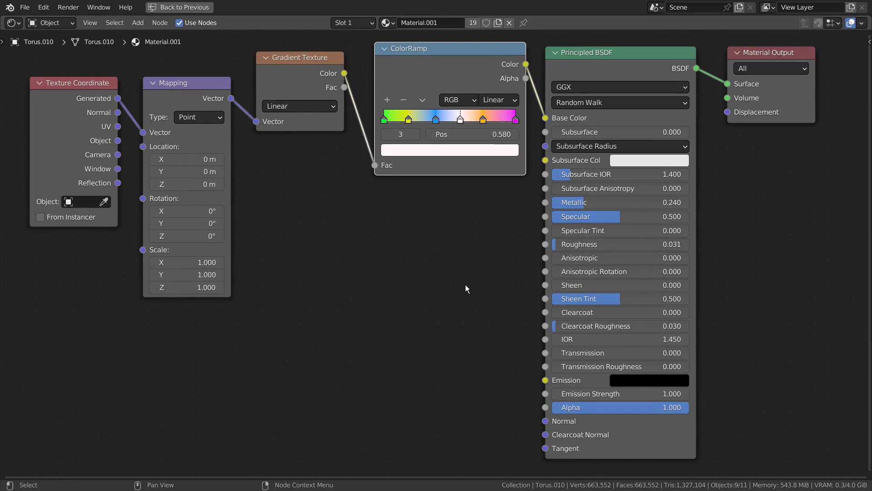
{"action": "key", "text": "ctrl+space"}
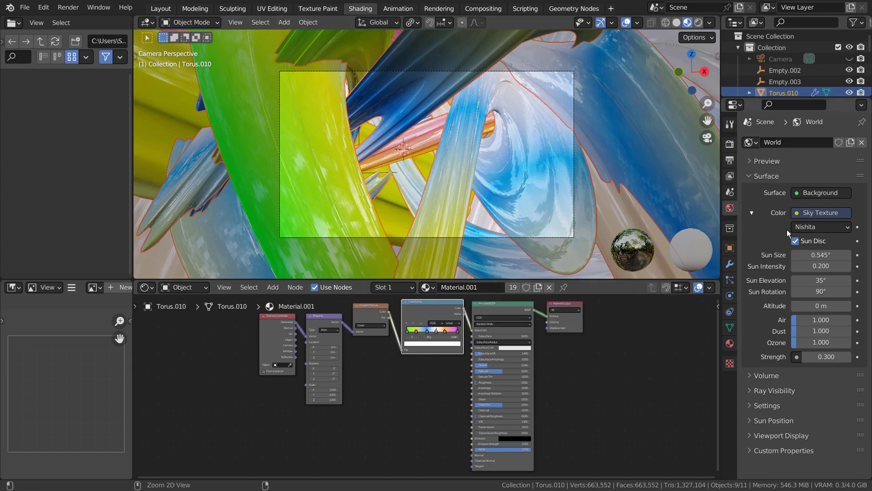
Step: Briefly maximize the World settings, then show the Compositing workspace node tree maximized
{"action": "key", "text": "ctrl+space"}
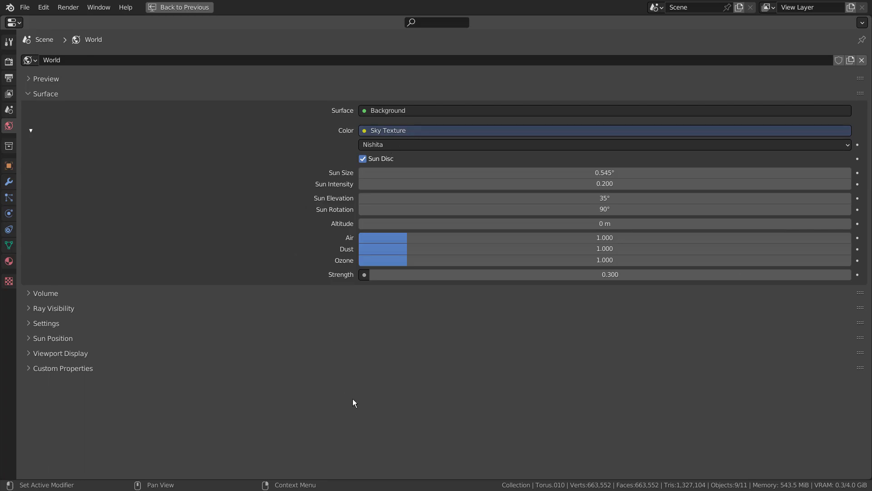
{"action": "key", "text": "ctrl"}
{"action": "key", "text": "ctrl+space"}
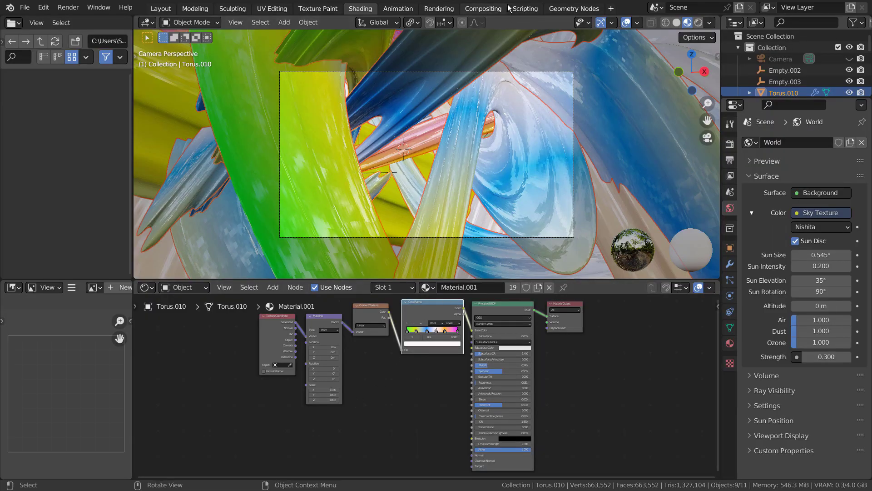
{"action": "left_click", "coordinate": [467, 10]}
{"action": "key", "text": "ctrl+space"}
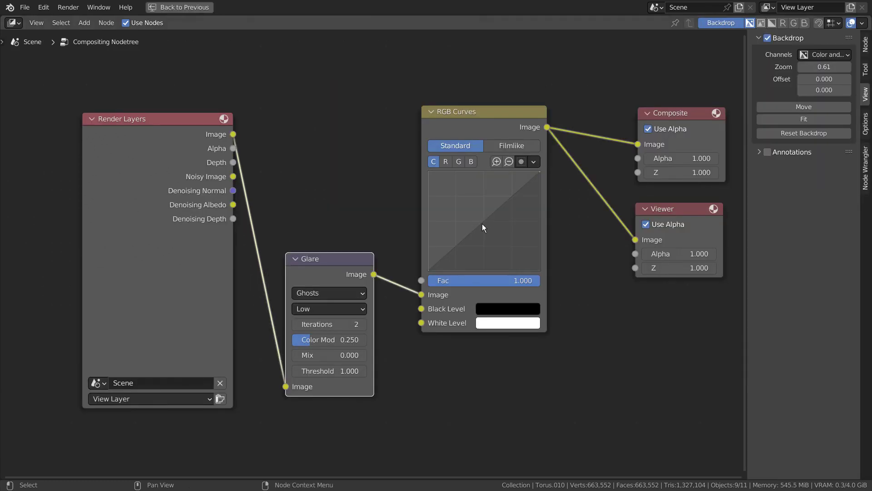
Step: Hide the sidebar and frame the Render Layers, Glare and RGB Curves node chain
{"action": "key", "text": "n"}
{"action": "key", "text": "Home"}
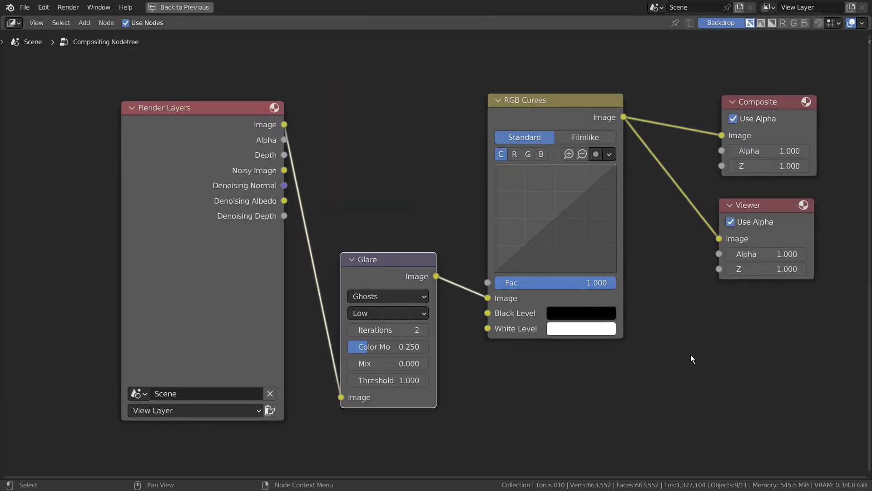
{"action": "middle_click_drag", "start_coordinate": [743, 376], "coordinate": [704, 384], "text": "shift"}
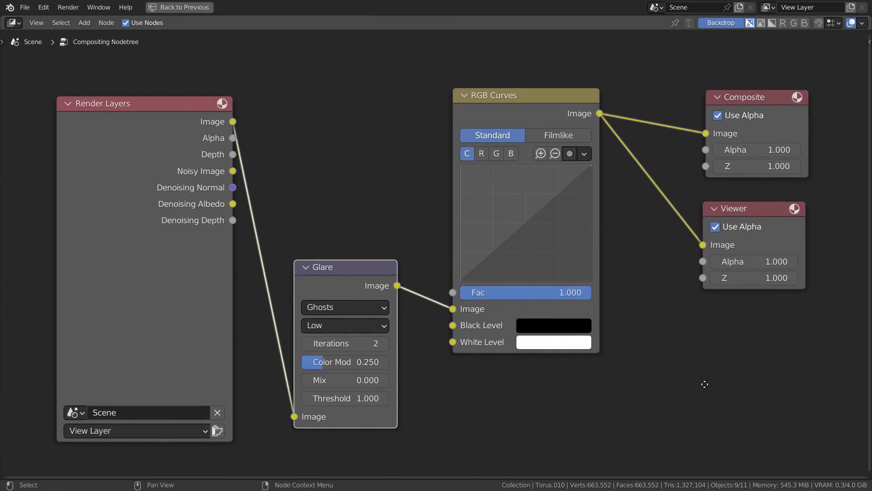